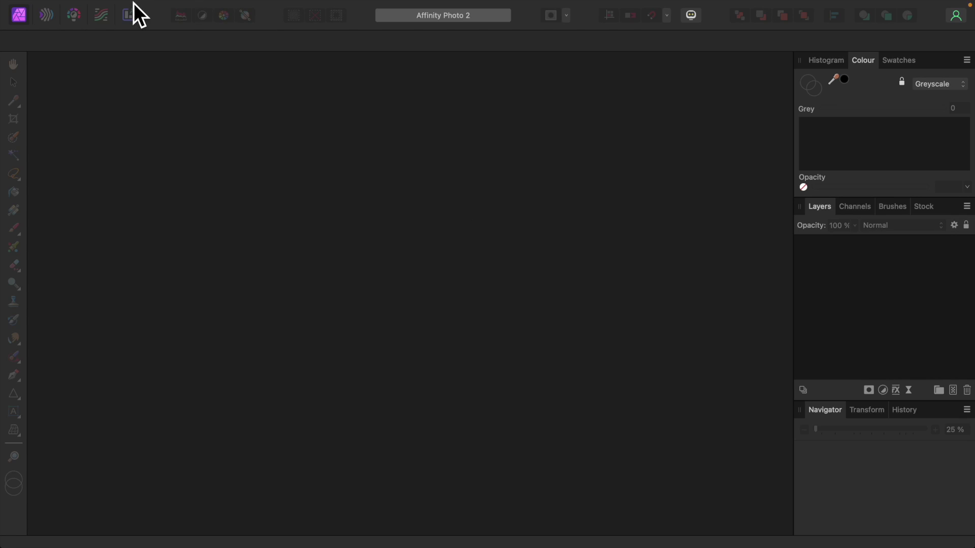
Open the RAW file IMG_6899.CR2 from the Photo Dump folder into the Develop persona
left_click(119, 13)
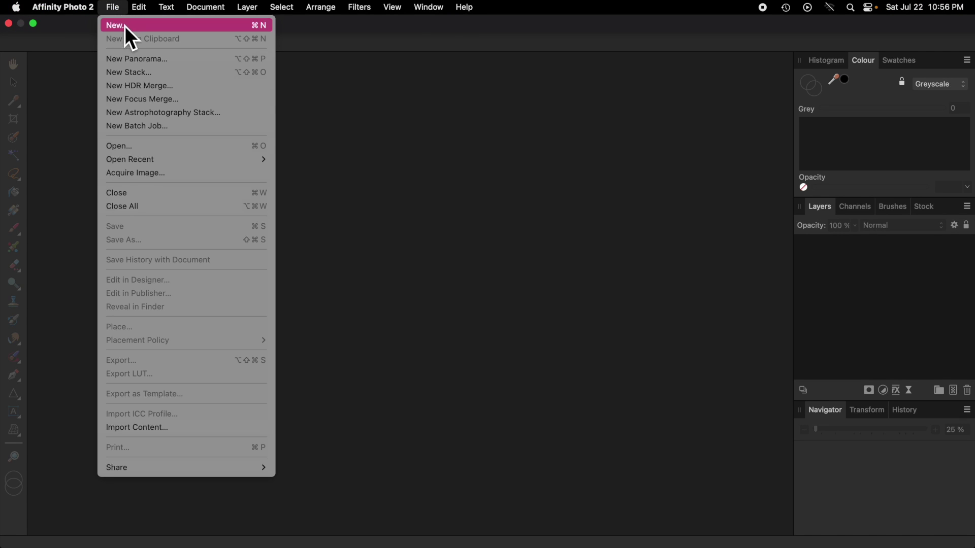
left_click(120, 145)
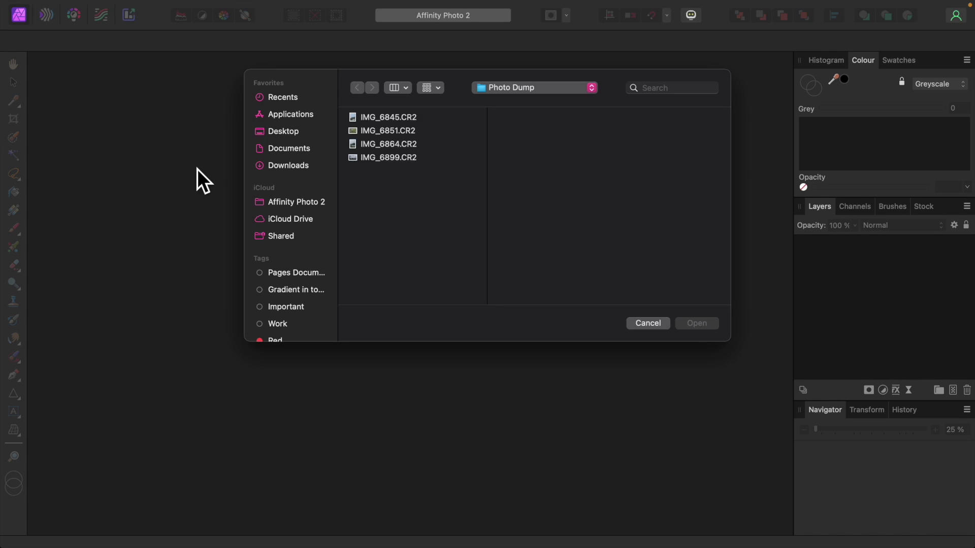
left_click(395, 160)
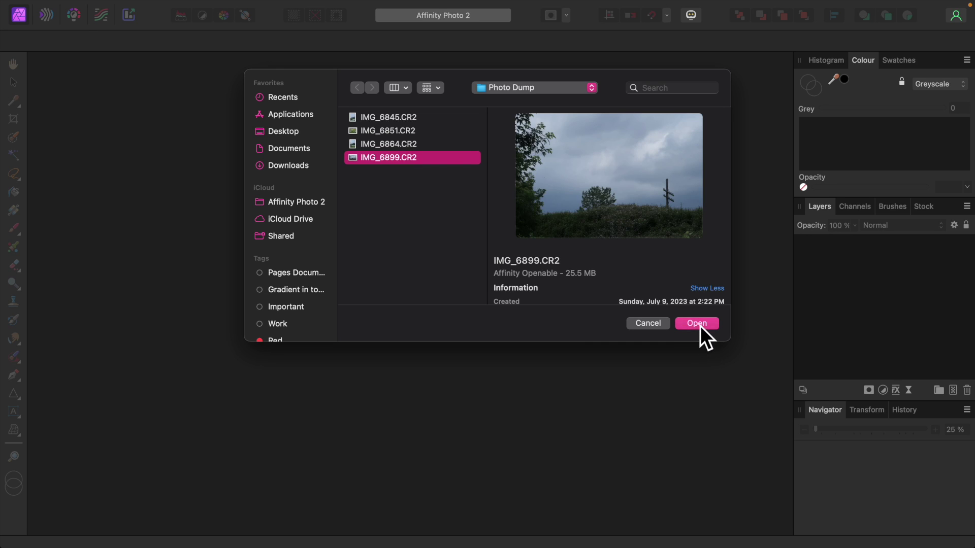
left_click(700, 324)
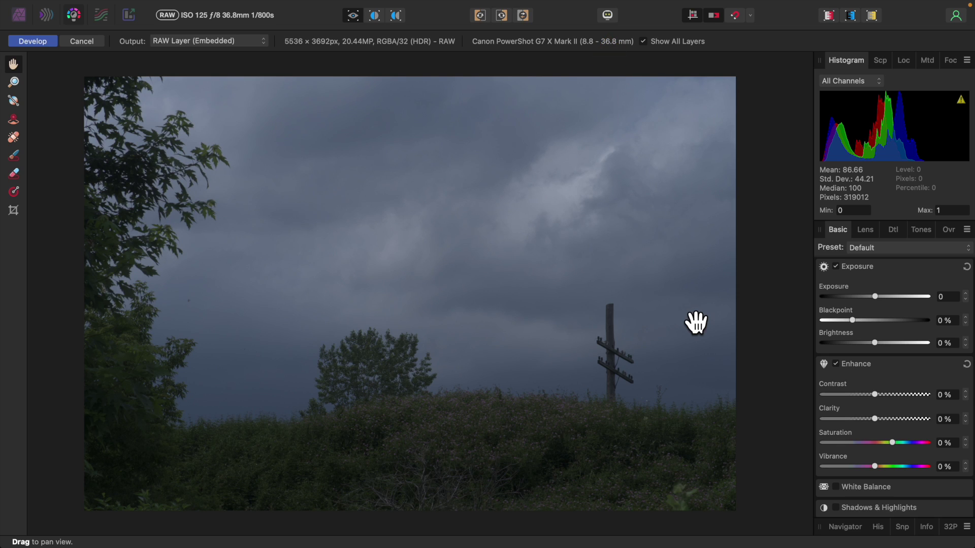
left_click(609, 15)
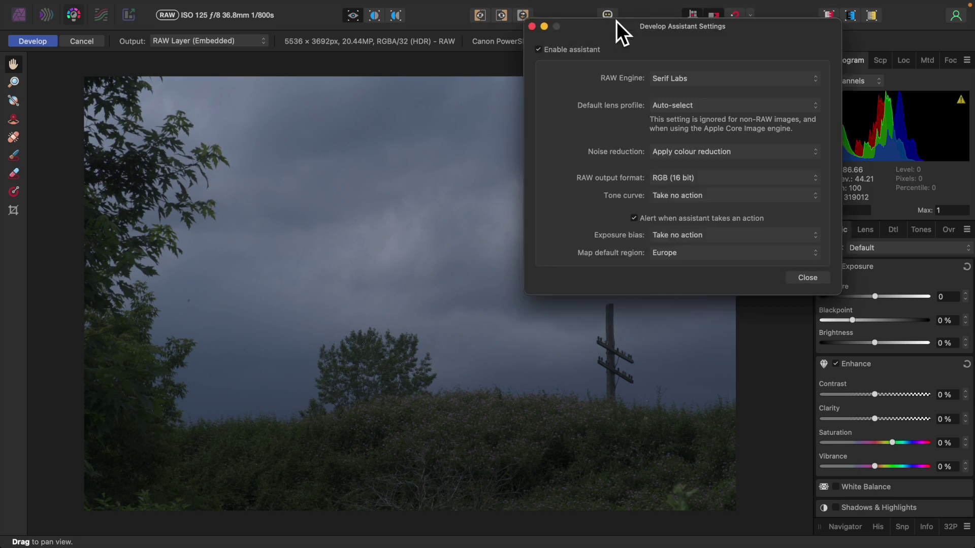
left_click(820, 204)
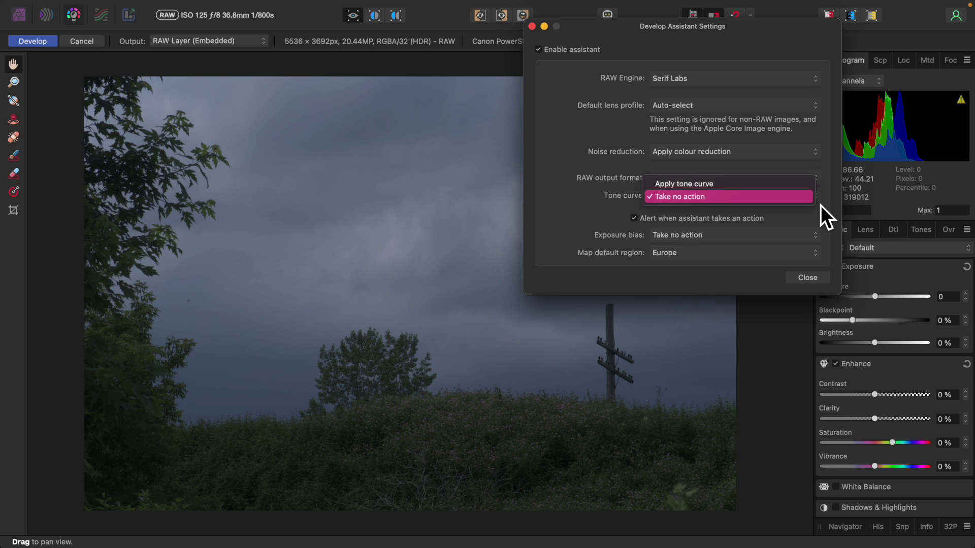
left_click(741, 199)
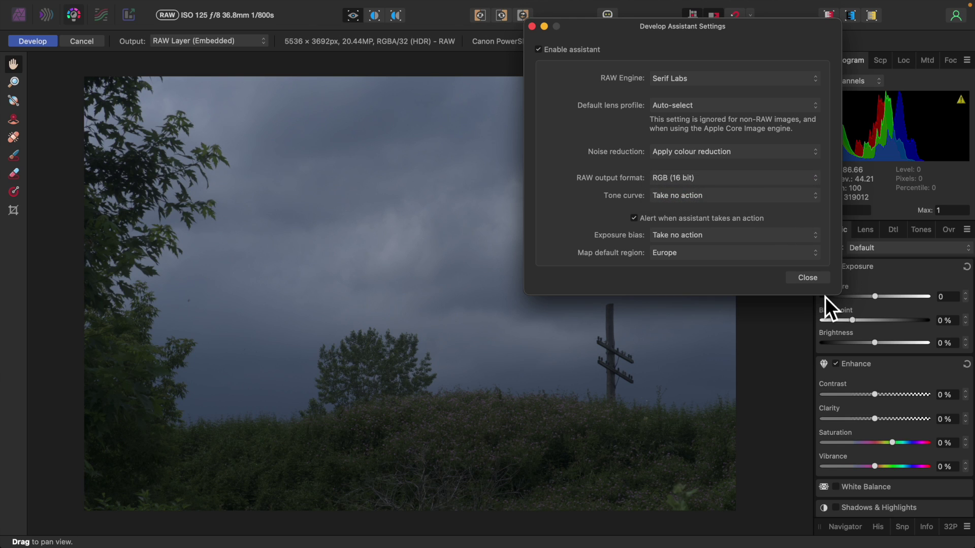
left_click(809, 279)
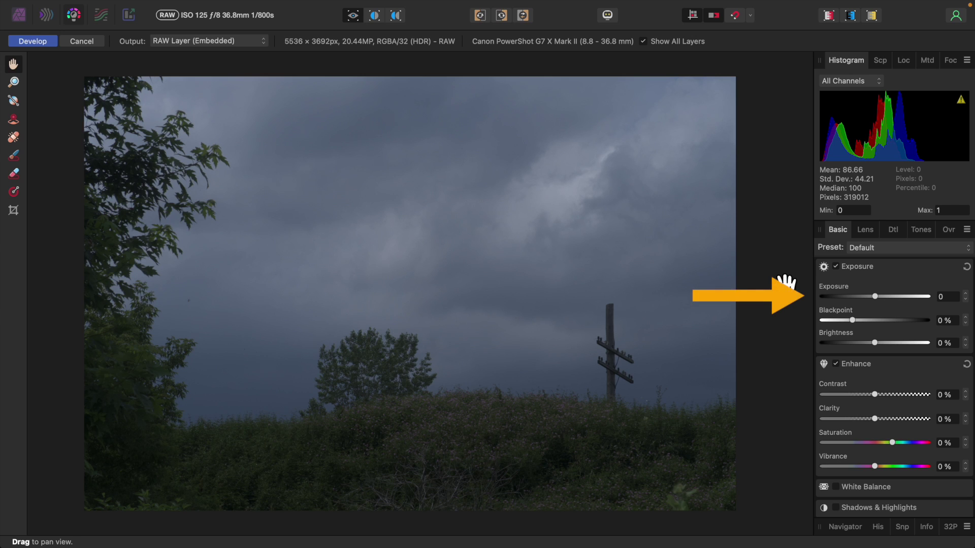
Set Exposure to 1.391, Blackpoint to 4% and Brightness to 6%
left_click_drag(882, 299, 906, 298)
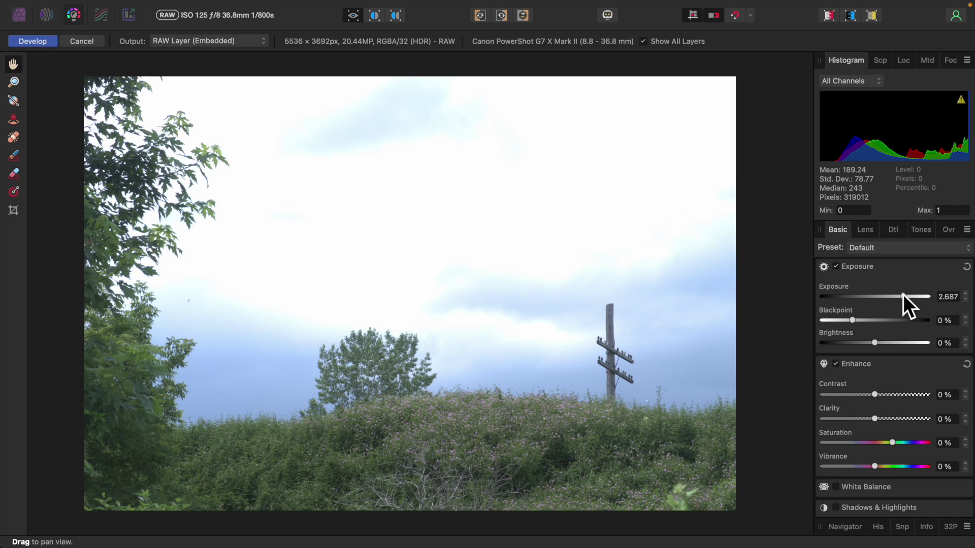
double_click(908, 301)
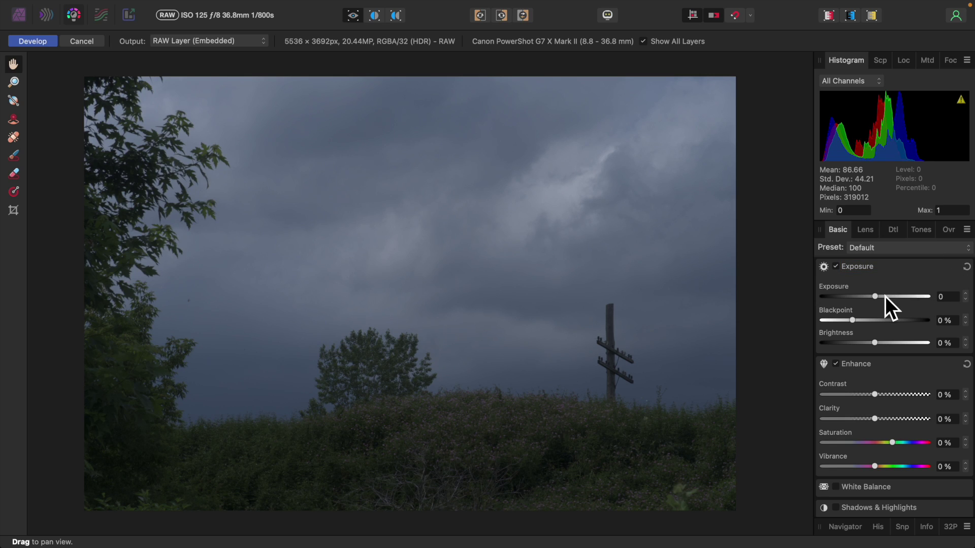
mouse_move(880, 300)
left_mouse_down()
mouse_move(903, 300)
mouse_move(894, 299)
left_mouse_up()
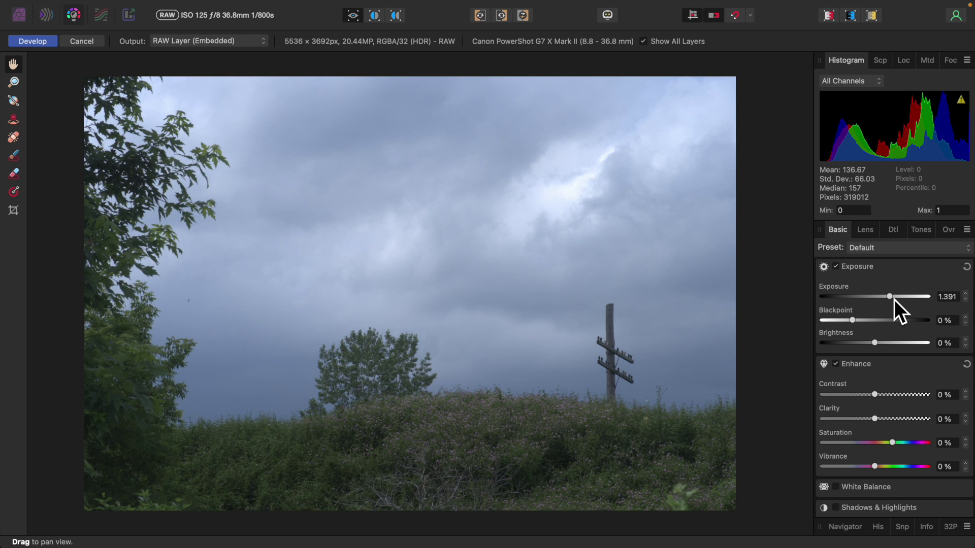
left_click_drag(855, 322, 867, 321)
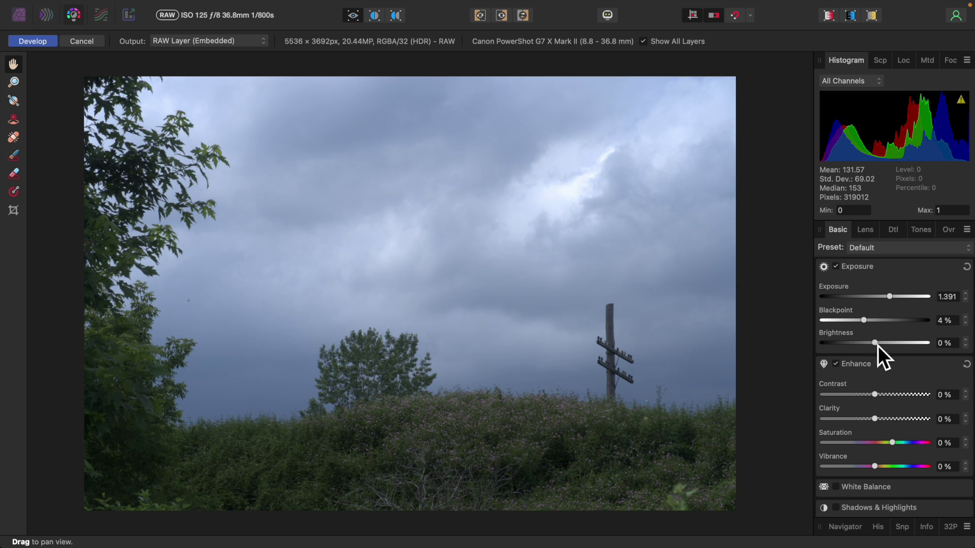
mouse_move(878, 345)
left_mouse_down()
mouse_move(900, 345)
mouse_move(891, 345)
left_mouse_up()
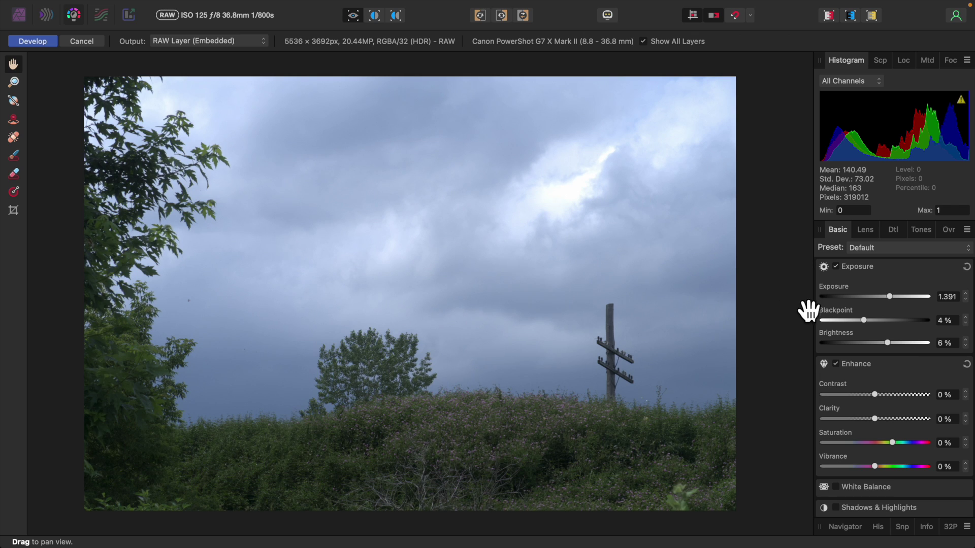
Set Contrast to 3% and Clarity to 8% in the Enhance section
scroll(917, 366, "down", 2)
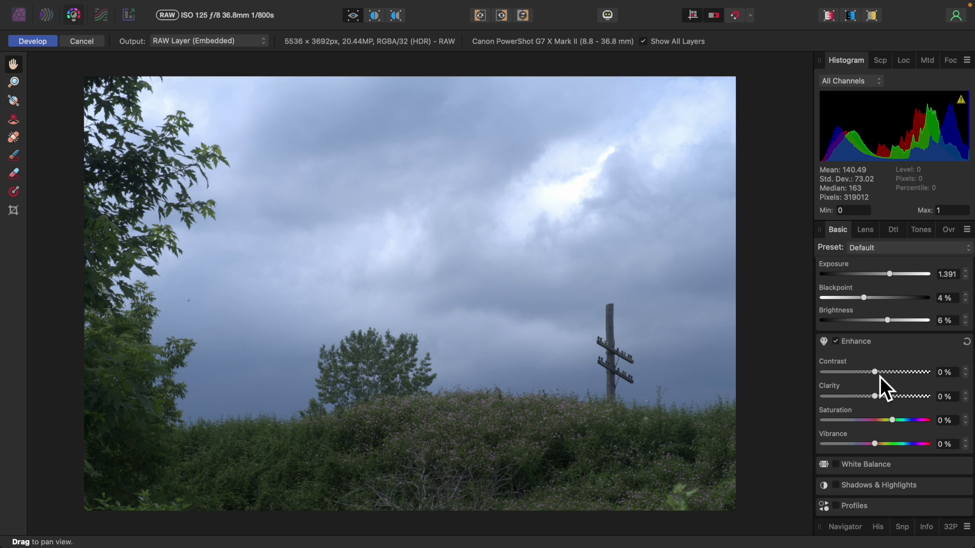
left_click_drag(879, 377, 921, 378)
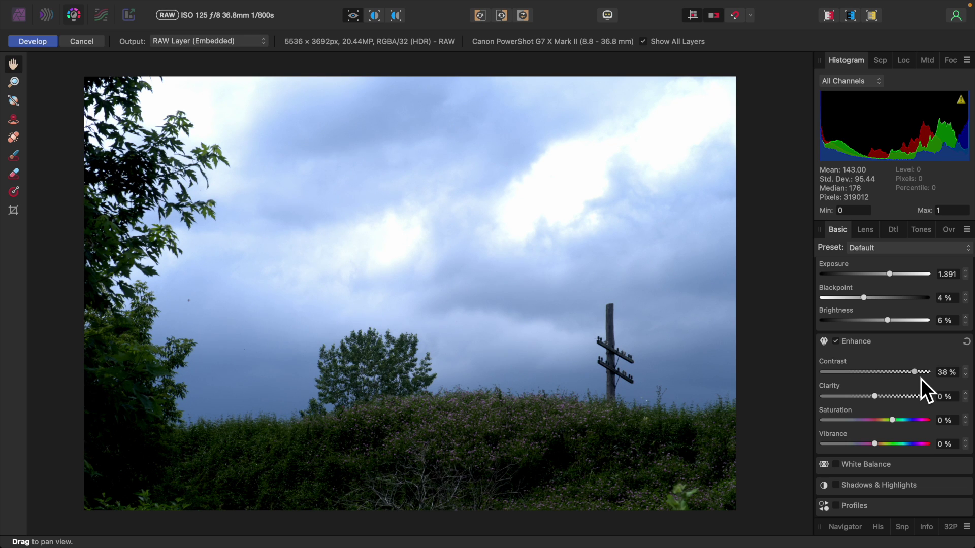
left_click_drag(920, 379, 884, 378)
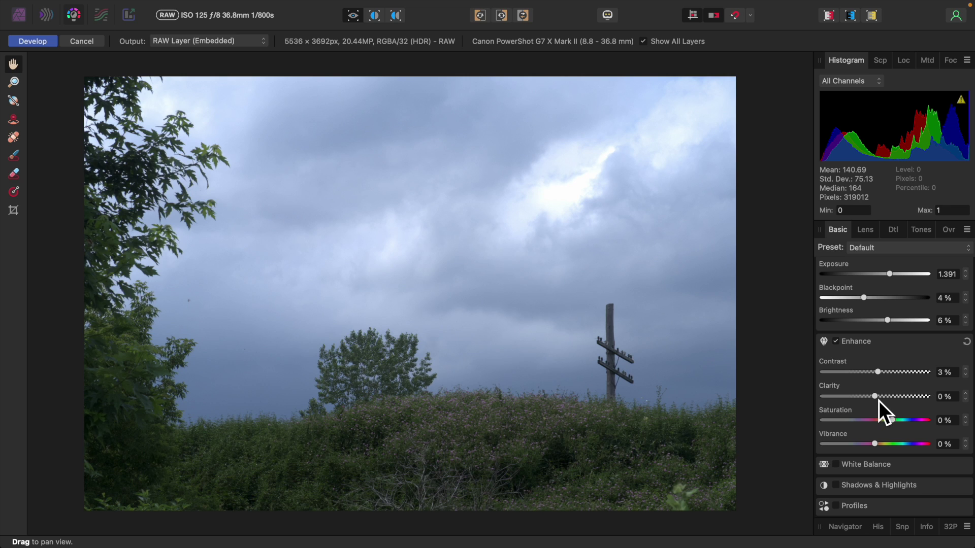
left_click_drag(879, 401, 885, 401)
mouse_move(885, 400)
left_mouse_down()
mouse_move(903, 399)
mouse_move(882, 399)
left_mouse_up()
Raise Saturation to 9% and Vibrance to 16%
scroll(916, 396, "down", 1)
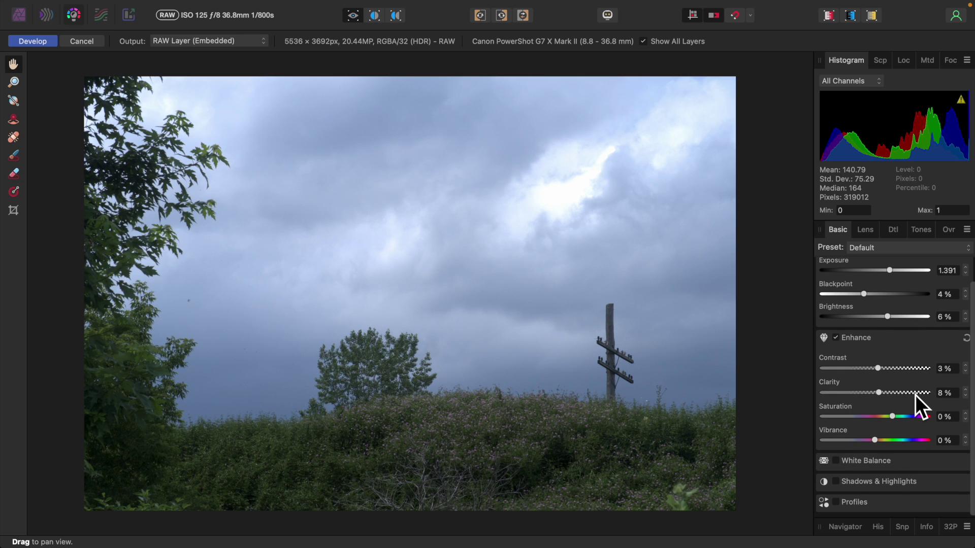
scroll(914, 394, "up", 1)
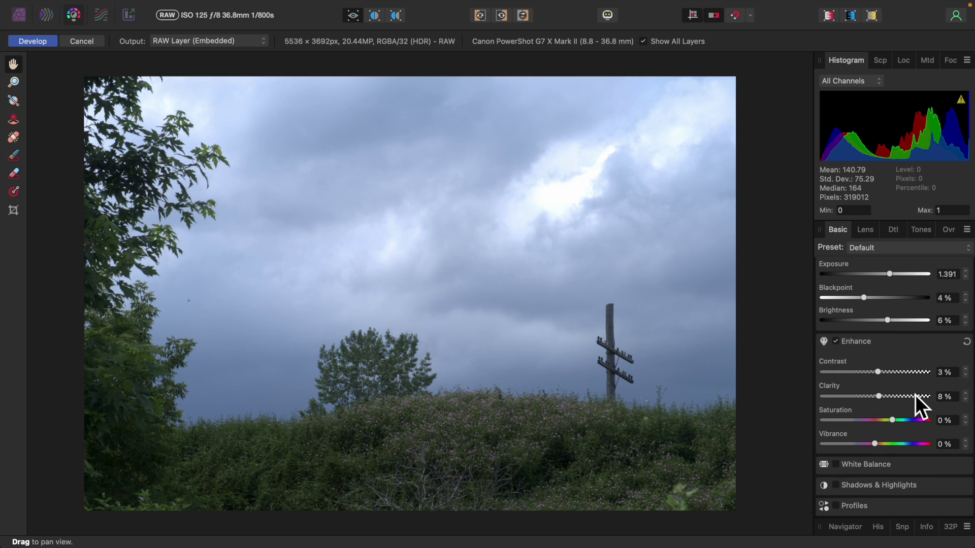
left_click_drag(897, 423, 902, 423)
left_click_drag(878, 449, 894, 448)
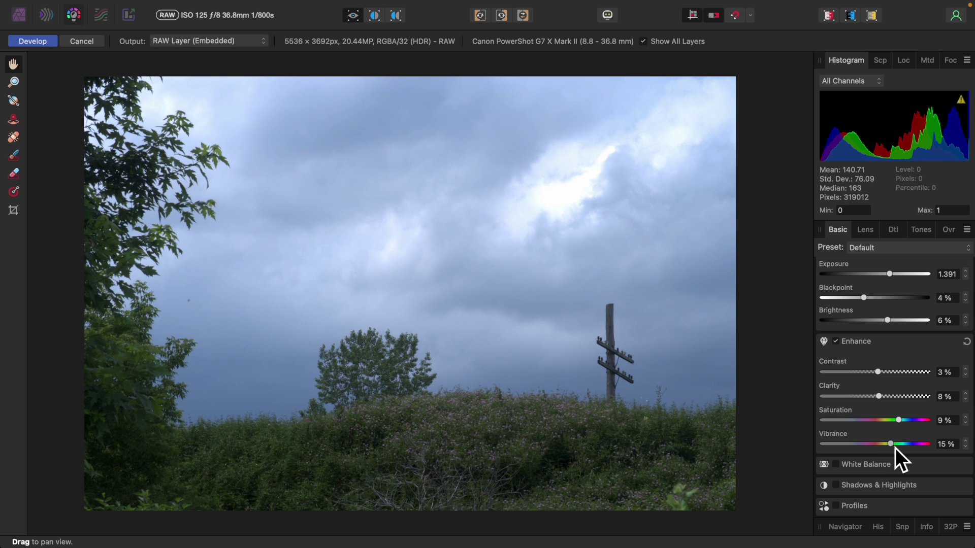
left_click_drag(894, 448, 897, 447)
Enable White Balance and warm the temperature to 5371
left_click(844, 465)
scroll(876, 460, "down", 2)
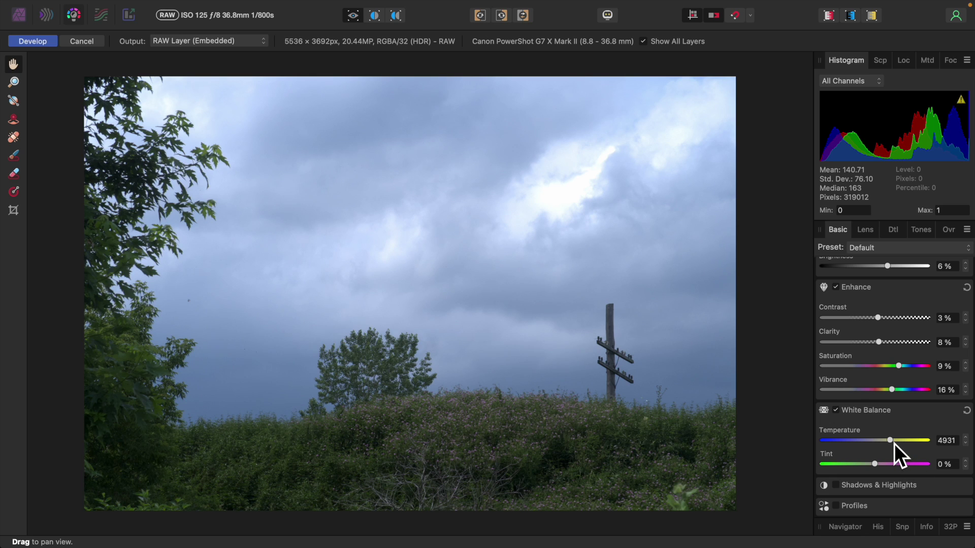
left_click_drag(894, 444, 897, 443)
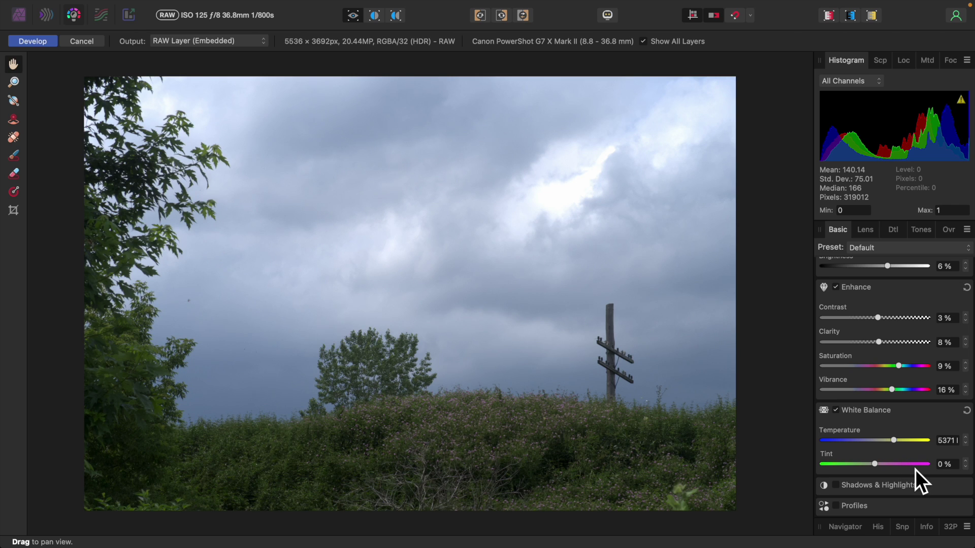
Enable Shadows & Highlights with Shadows at -12% and Highlights at -76%
left_click(843, 489)
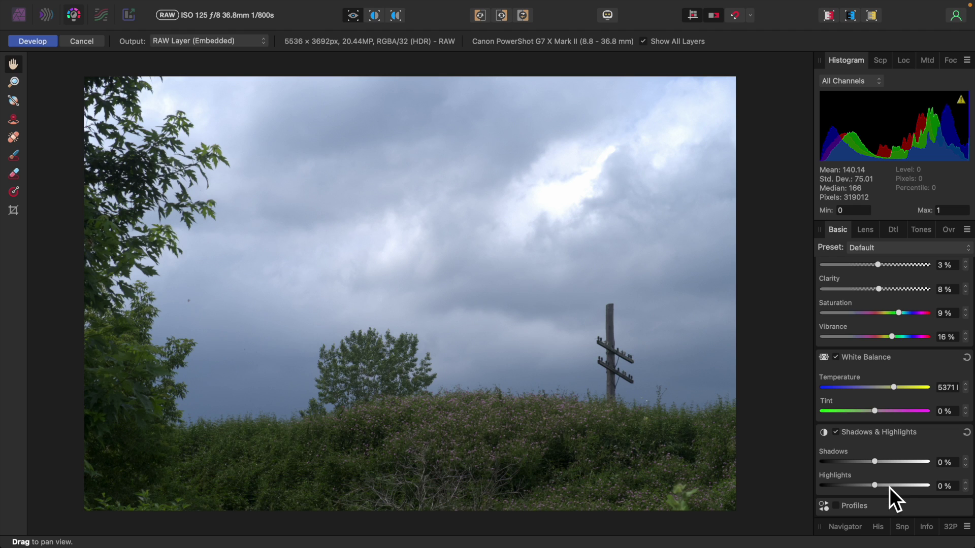
left_click_drag(878, 466, 872, 466)
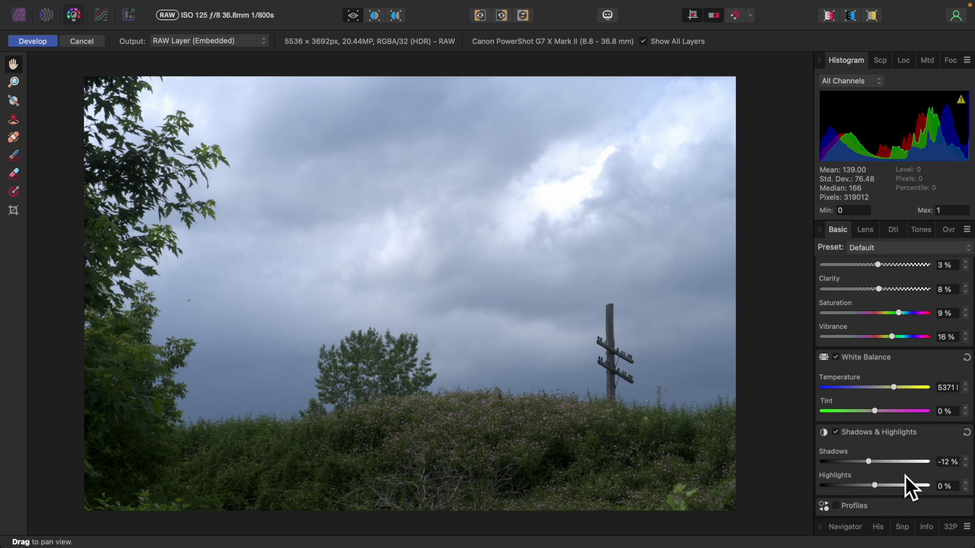
left_click_drag(878, 490, 837, 486)
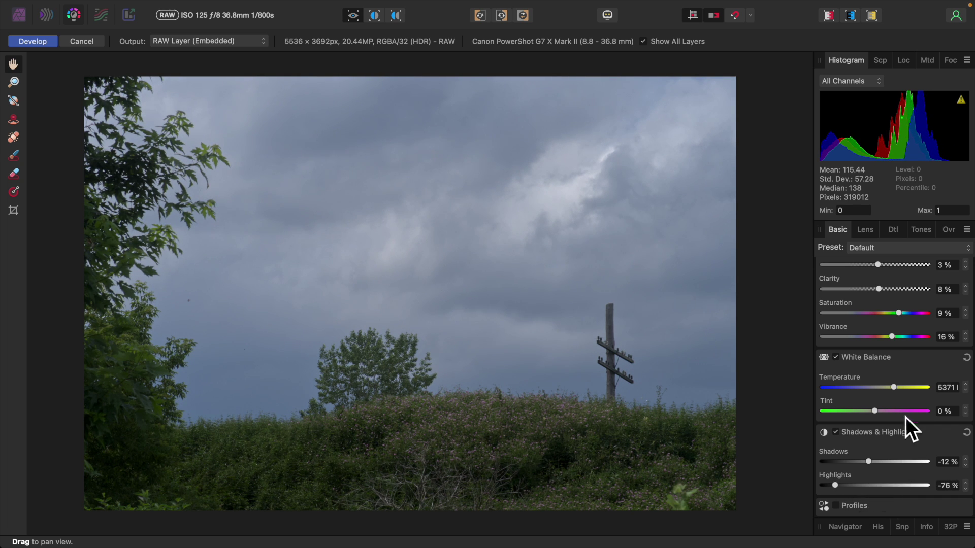
scroll(905, 416, "up", 5)
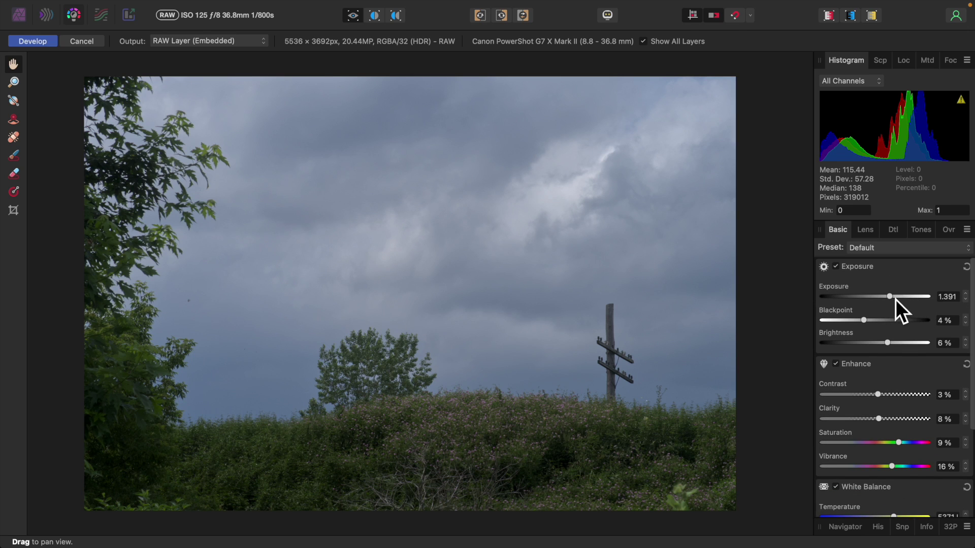
Raise Exposure to 1.591 and Brightness to 8%, and deepen Shadows to -20%
left_click(965, 294)
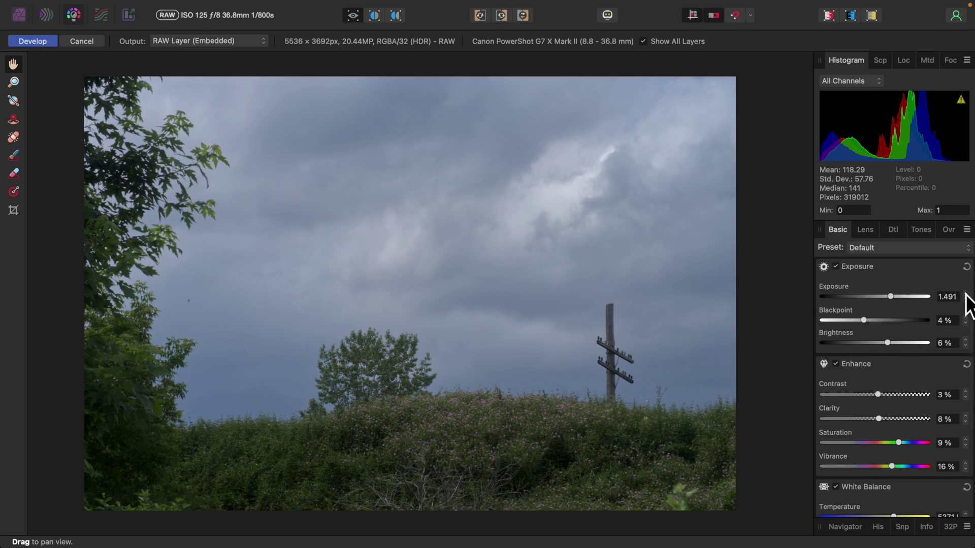
left_click(965, 294)
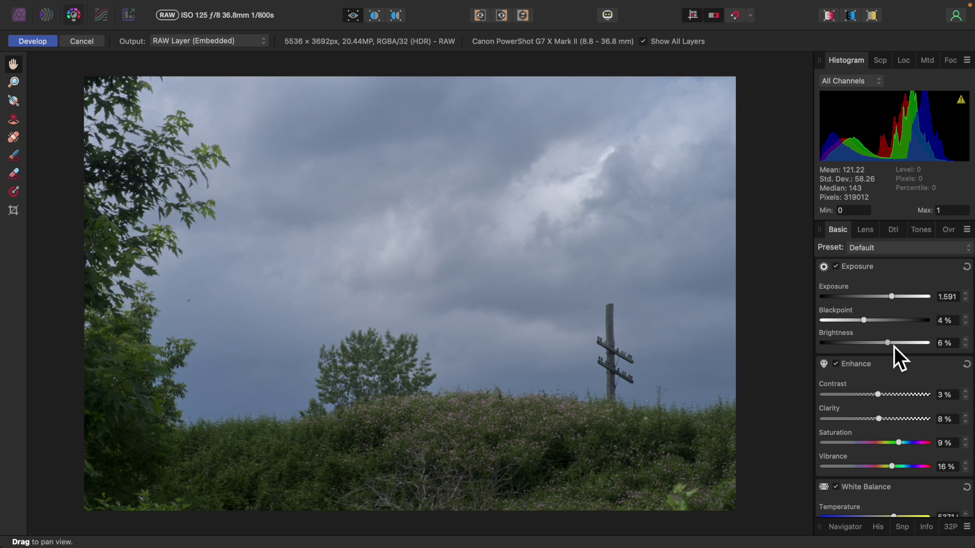
left_click_drag(894, 346, 897, 347)
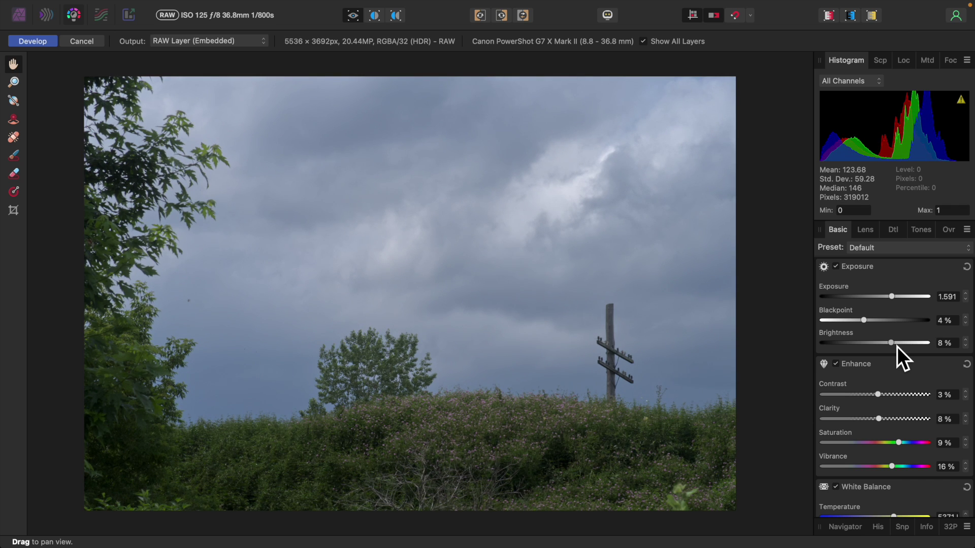
scroll(899, 394, "down", 5)
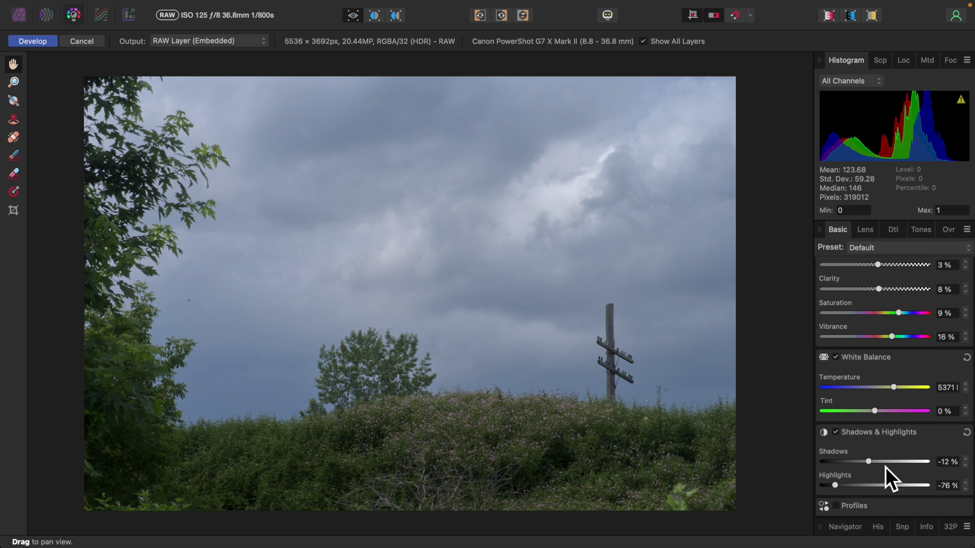
left_click_drag(873, 466, 869, 465)
left_click(865, 230)
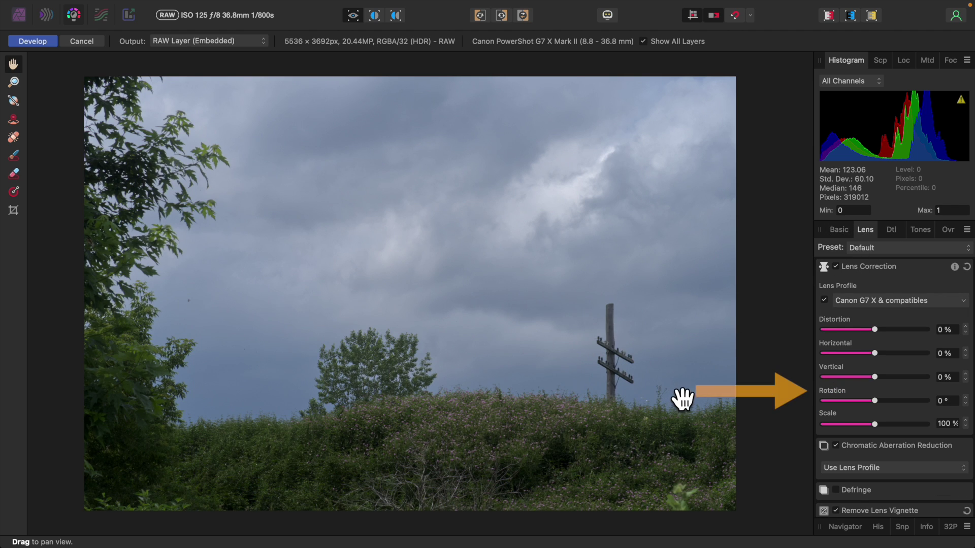
Set Lens Correction rotation to 1.4° to level the horizon
left_click(965, 399)
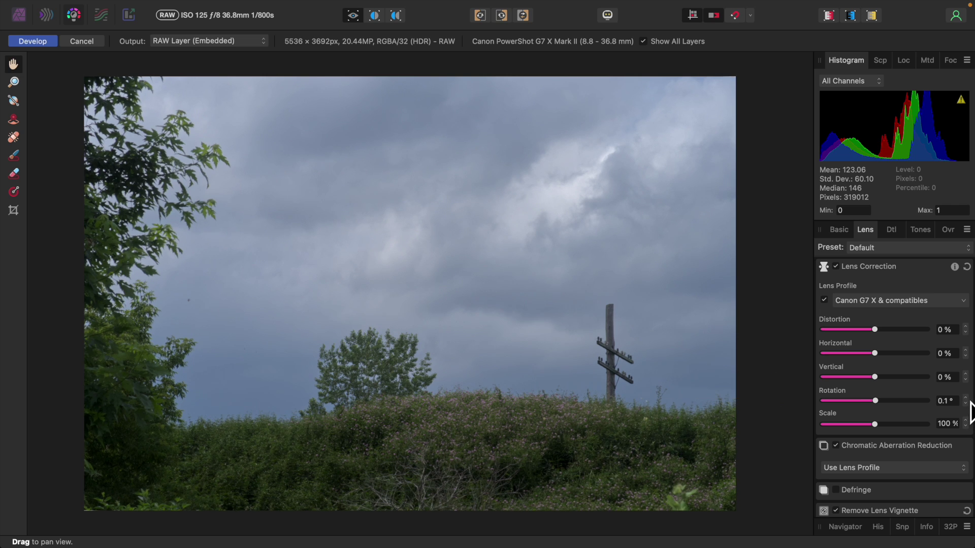
left_click(965, 398)
left_click(965, 399)
left_click(965, 399)
left_click(965, 399)
left_click(965, 399)
left_click(965, 398)
left_click(964, 398)
left_click(965, 399)
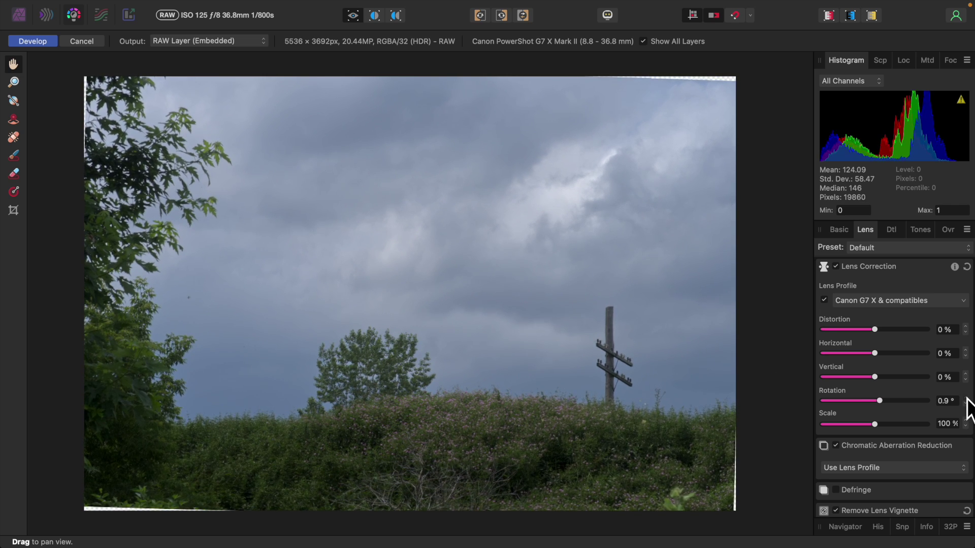
left_click(965, 399)
left_click(965, 399)
left_click(965, 399)
left_click(965, 399)
left_click(965, 399)
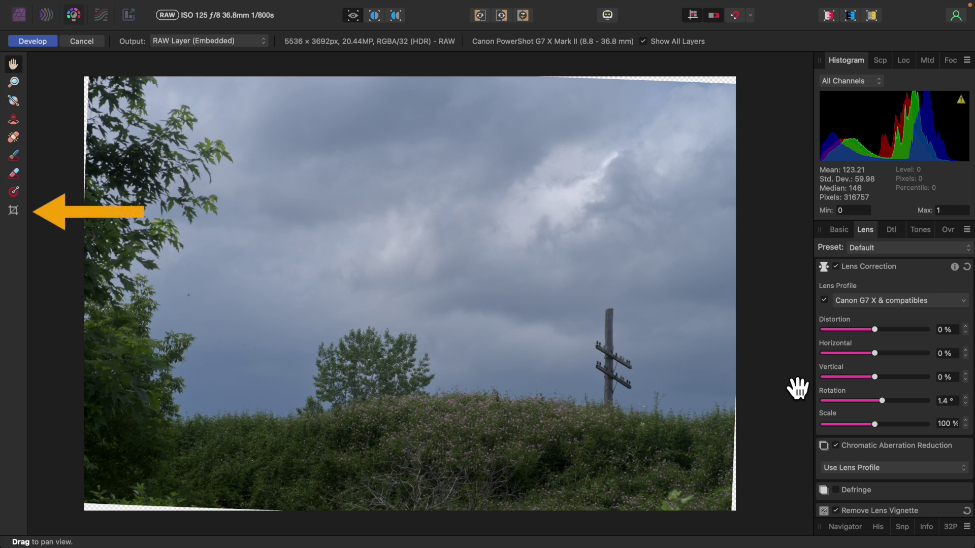
left_click(13, 215)
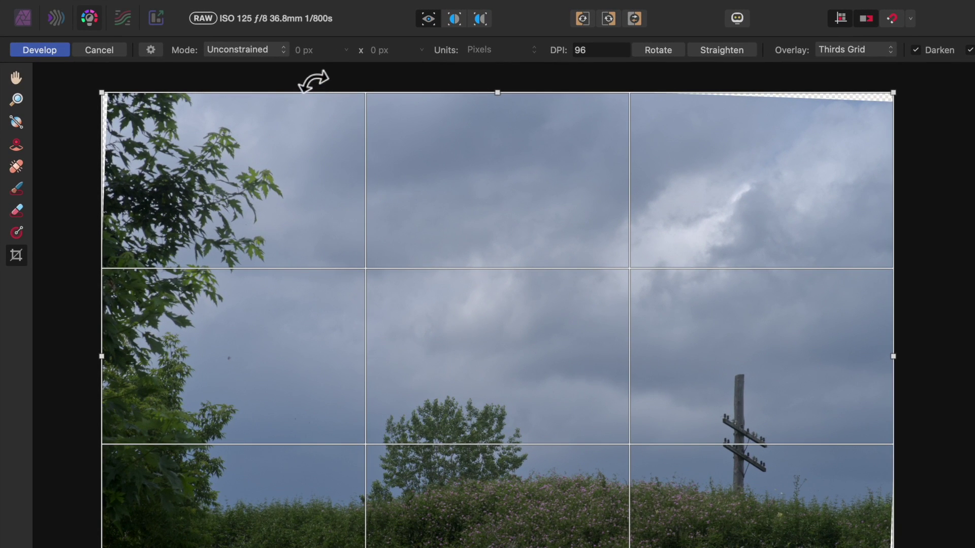
Crop at Original Ratio, pulling the top-right and bottom-left corners in past the gaps
left_click(288, 56)
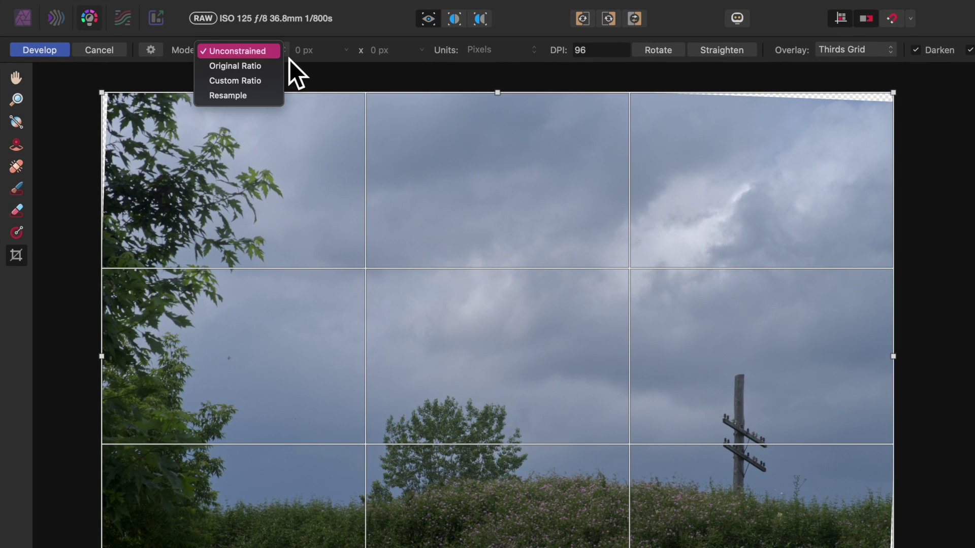
left_click(252, 71)
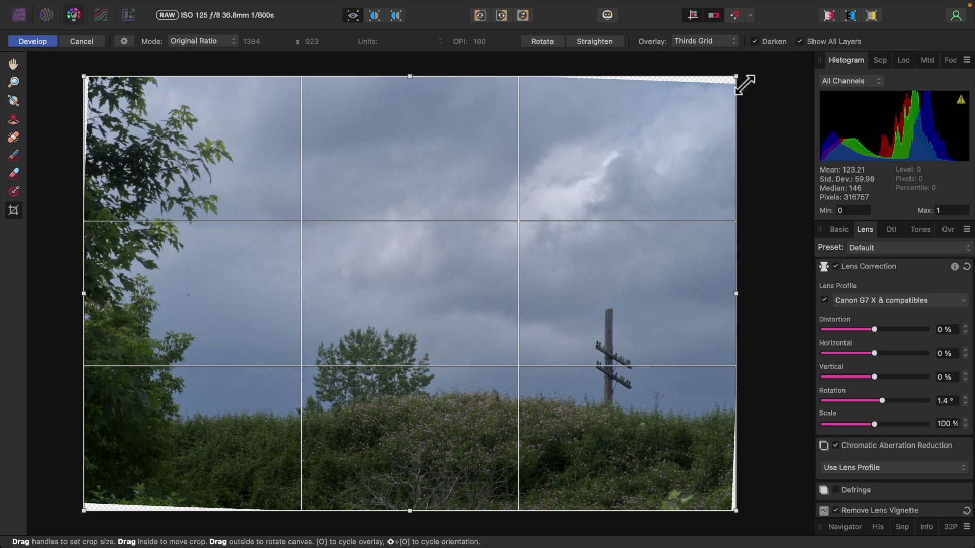
left_click_drag(744, 85, 728, 95)
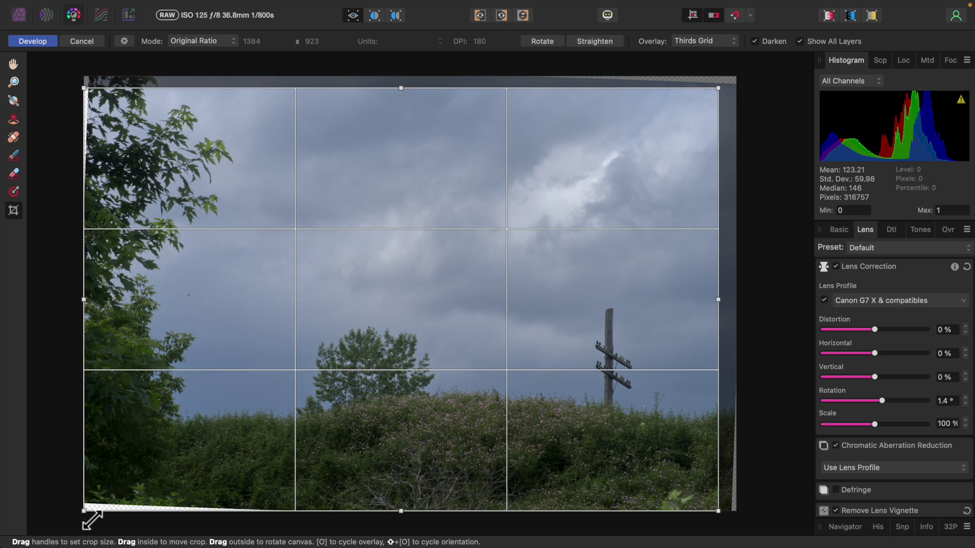
left_click_drag(93, 520, 112, 506)
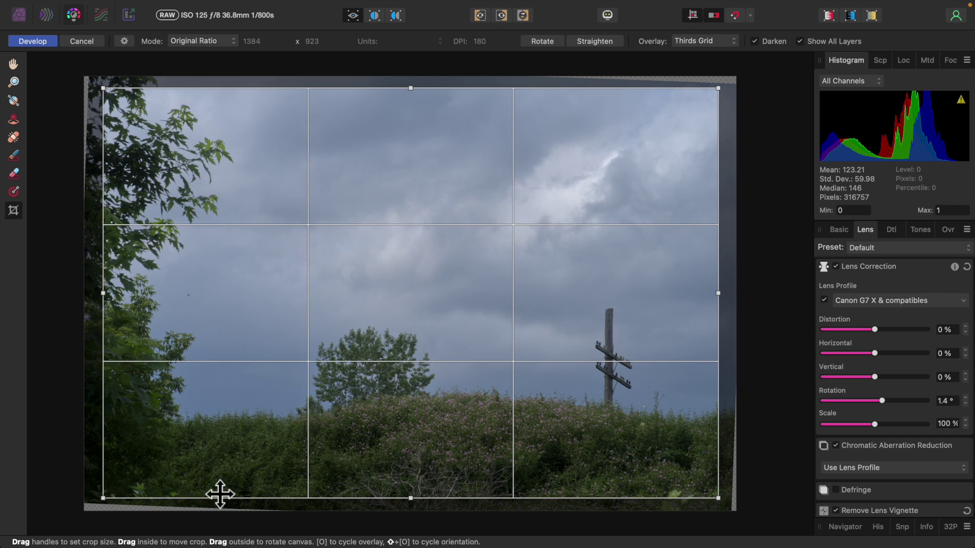
key("Return")
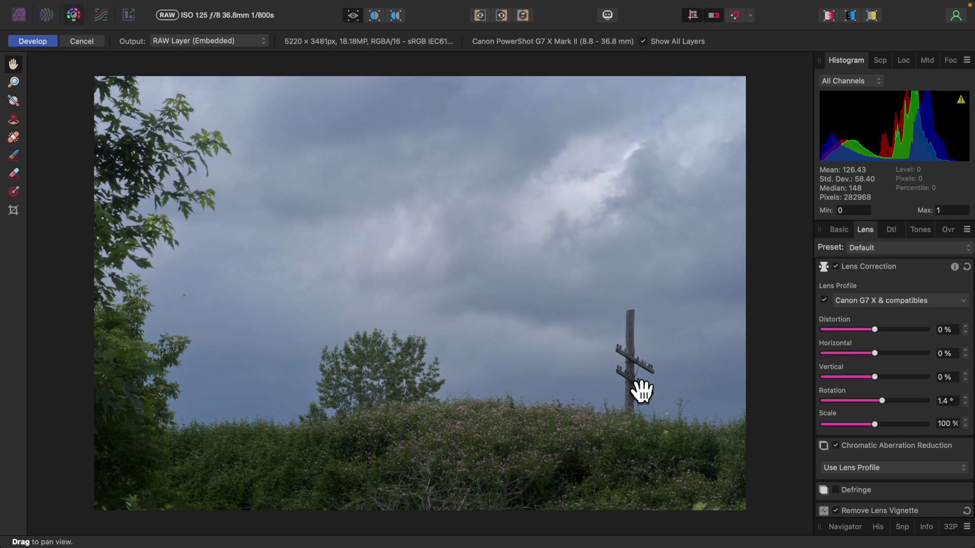
Enable Detail Refinement with Radius 7% and Amount 40%
left_click(893, 231)
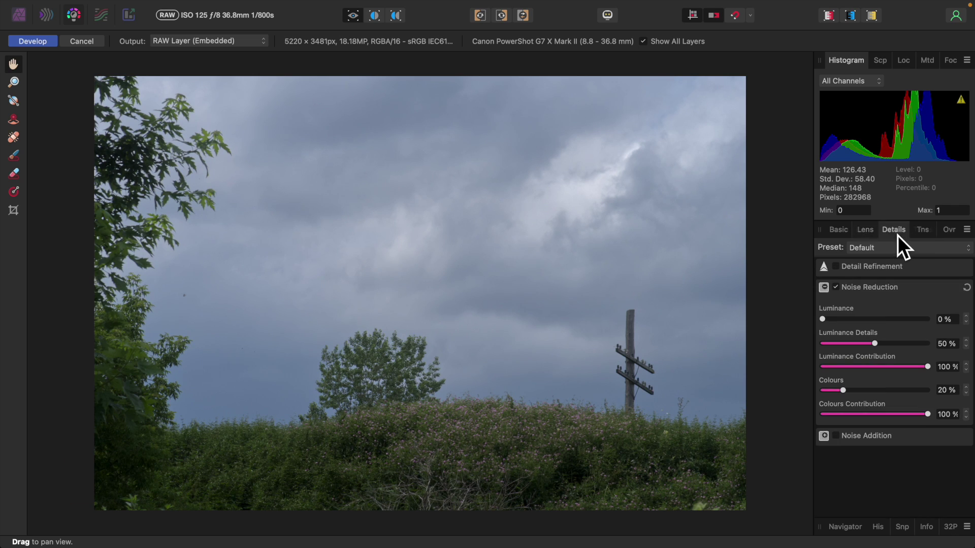
left_click(835, 266)
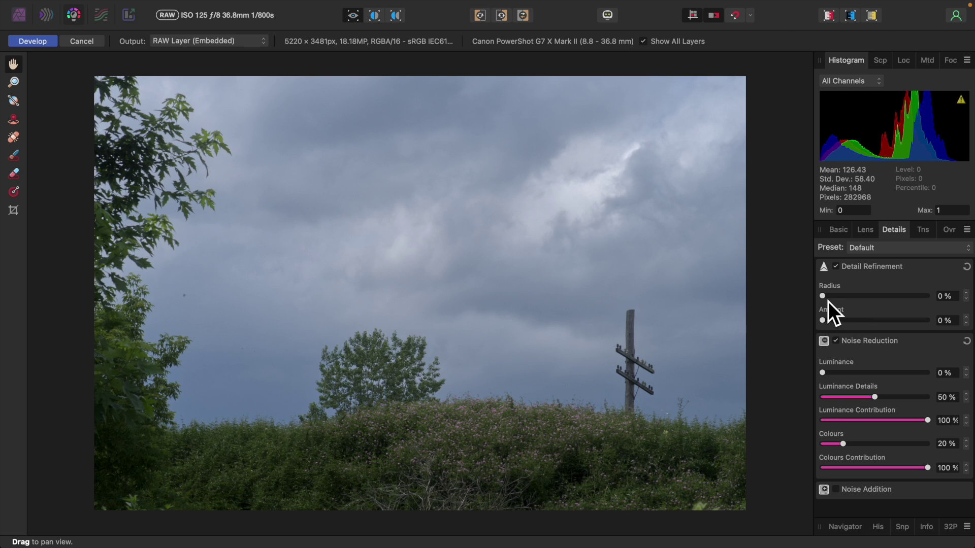
left_click_drag(828, 301, 868, 327)
left_click(966, 294)
left_click_drag(866, 325, 867, 325)
Enable Curves and add a low and a high point for a gentle S-curve
left_click(925, 231)
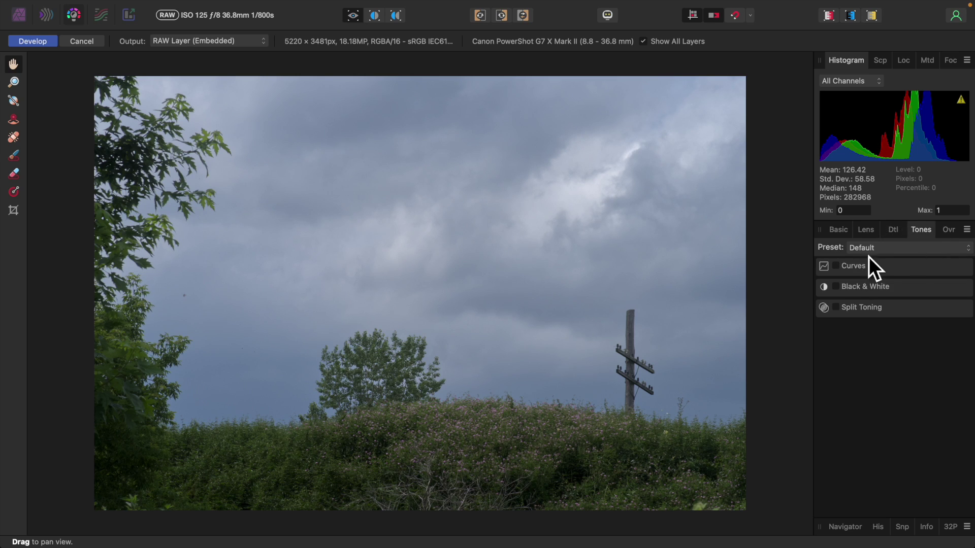
left_click(838, 267)
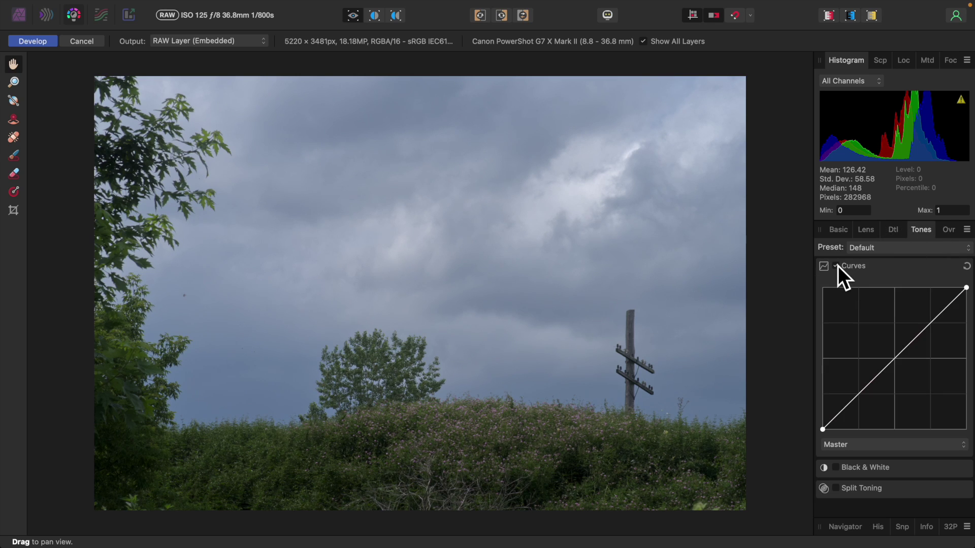
left_click(861, 399)
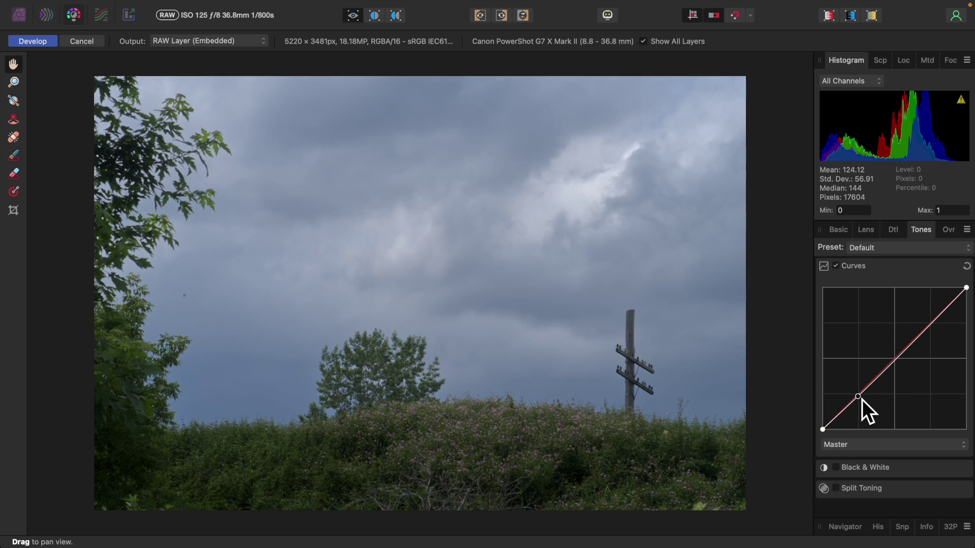
left_click(934, 324)
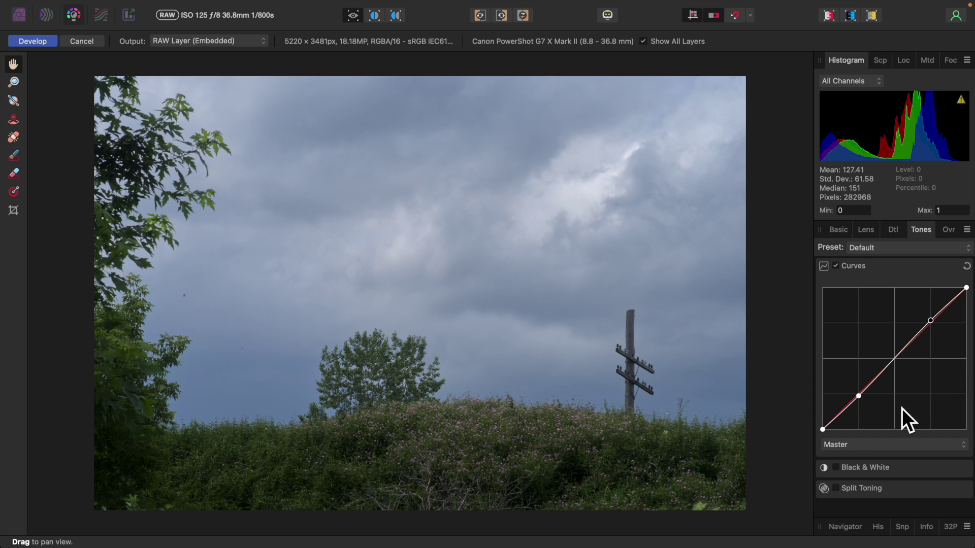
Try Black & White with darkened blues, then turn it back off
left_click(843, 469)
scroll(887, 469, "down", 3)
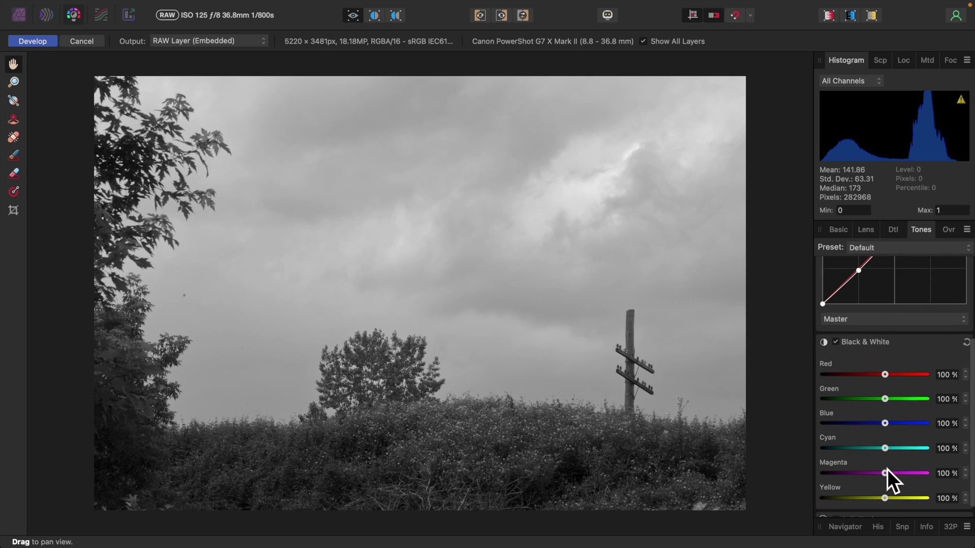
left_click_drag(887, 426, 852, 426)
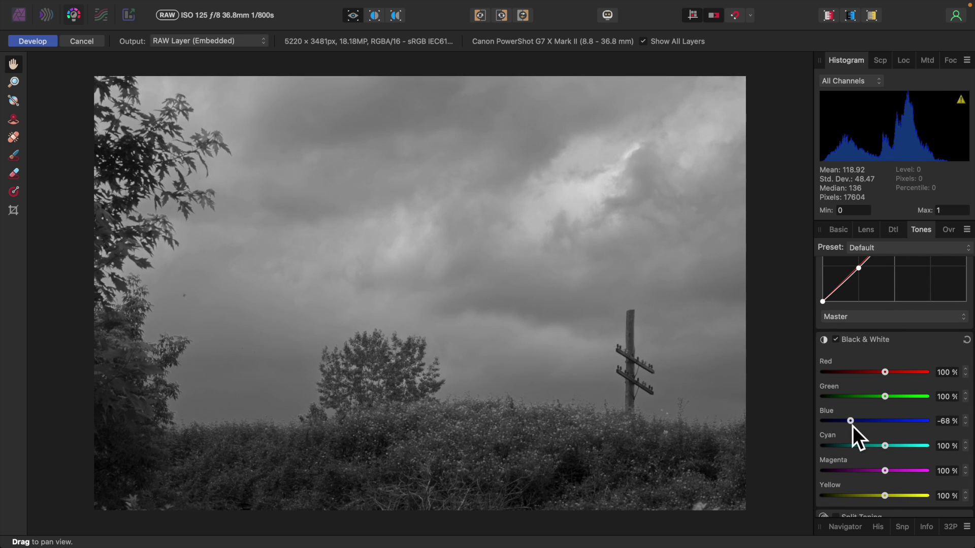
left_click(841, 343)
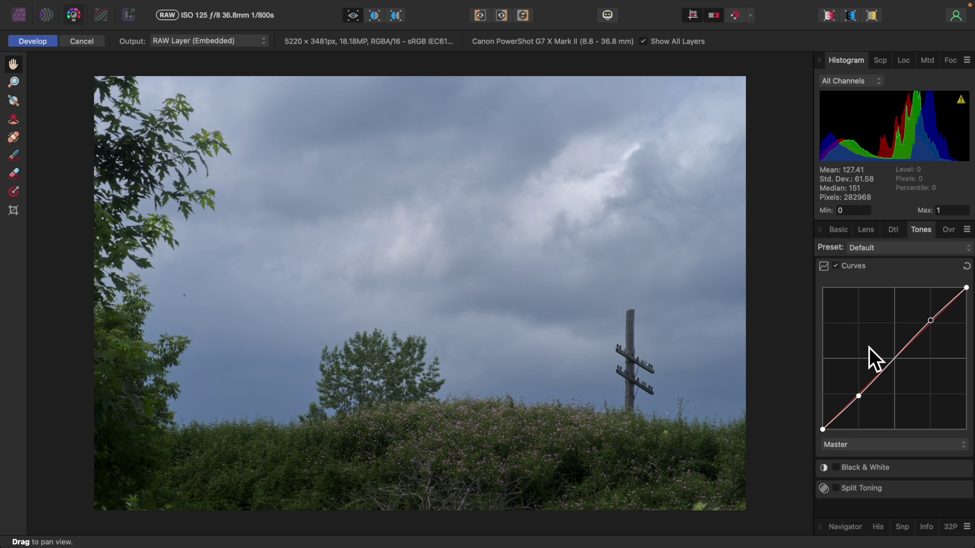
Add a Linear gradient overlay running from the top of the sky down to the hedge
left_click(949, 233)
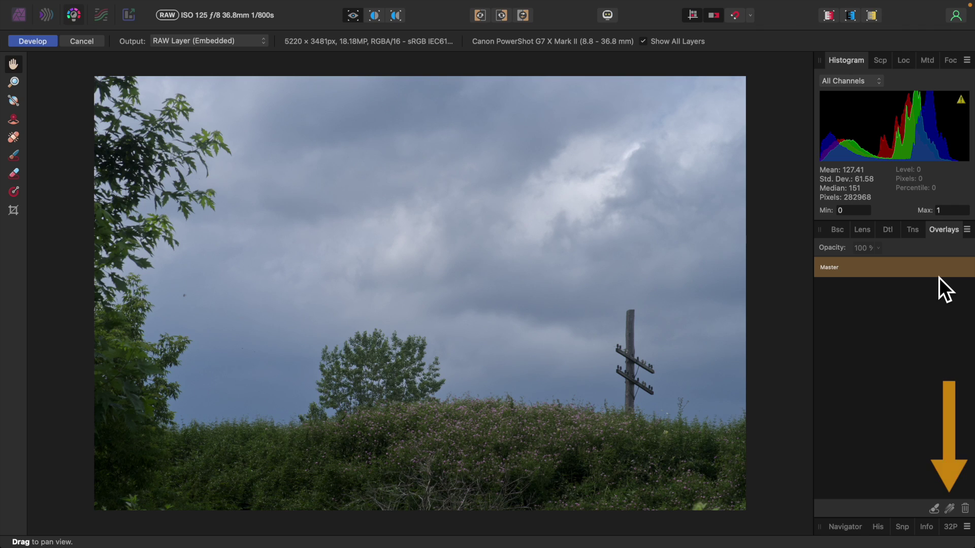
left_click(949, 509)
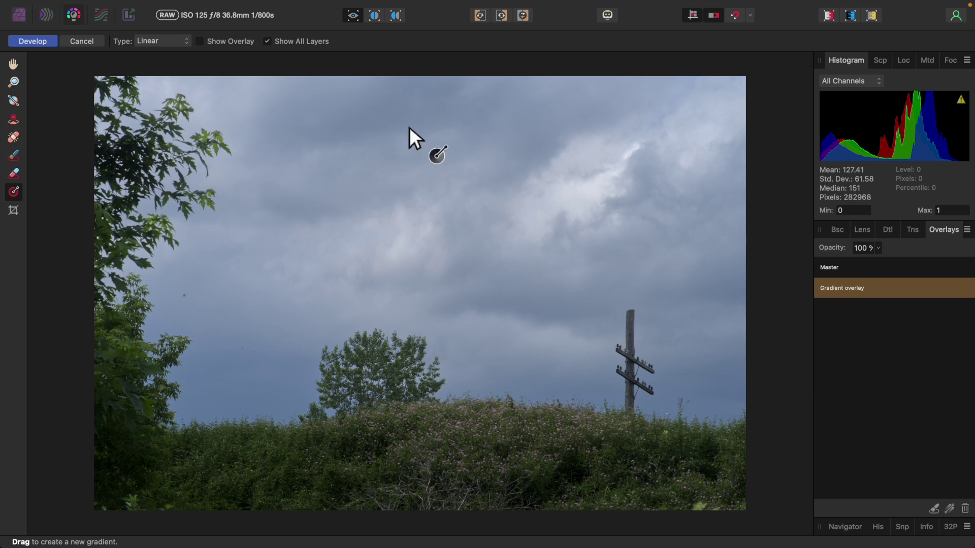
left_click_drag(394, 61, 394, 453)
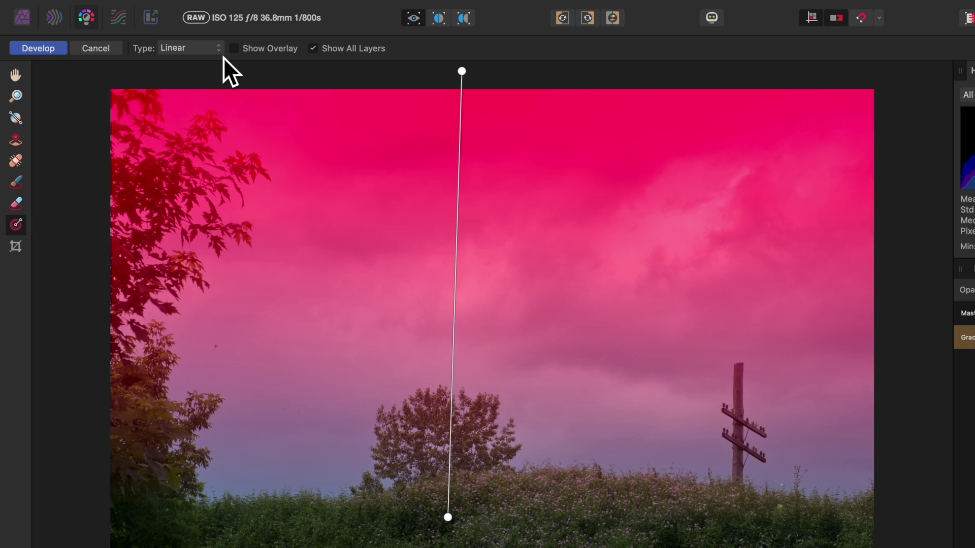
left_click(219, 53)
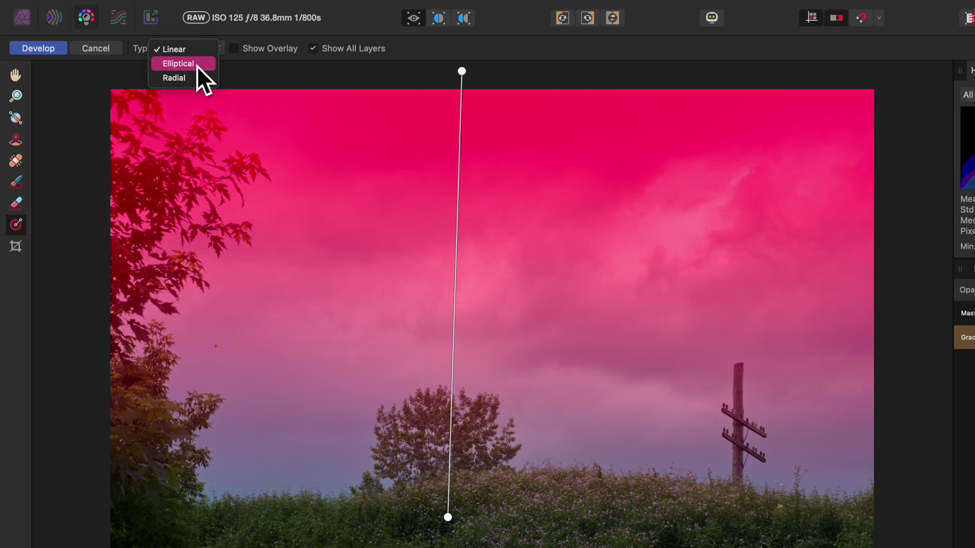
left_click(196, 53)
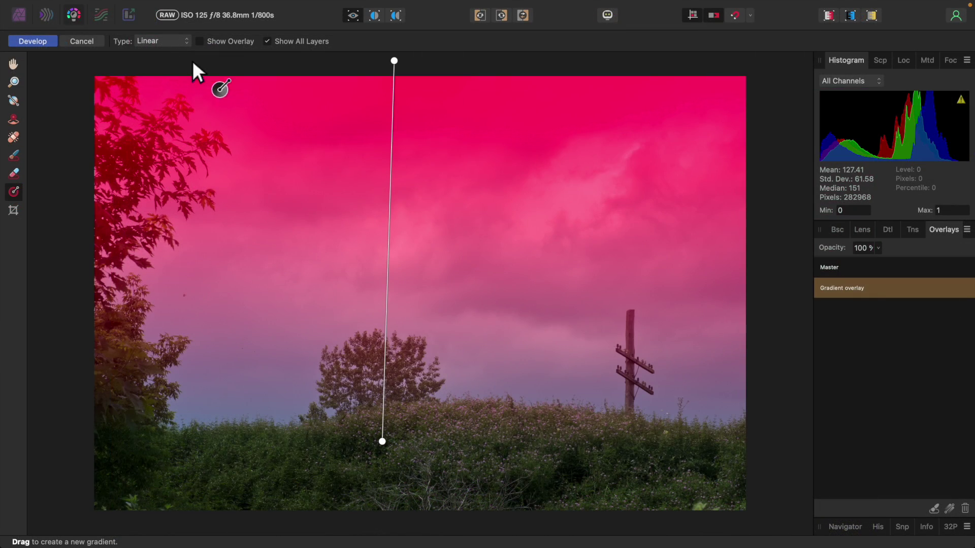
Darken the sky gradient overlay to Exposure -1.316, Blackpoint 7%, Brightness -7%, Contrast near 0%
left_click(830, 232)
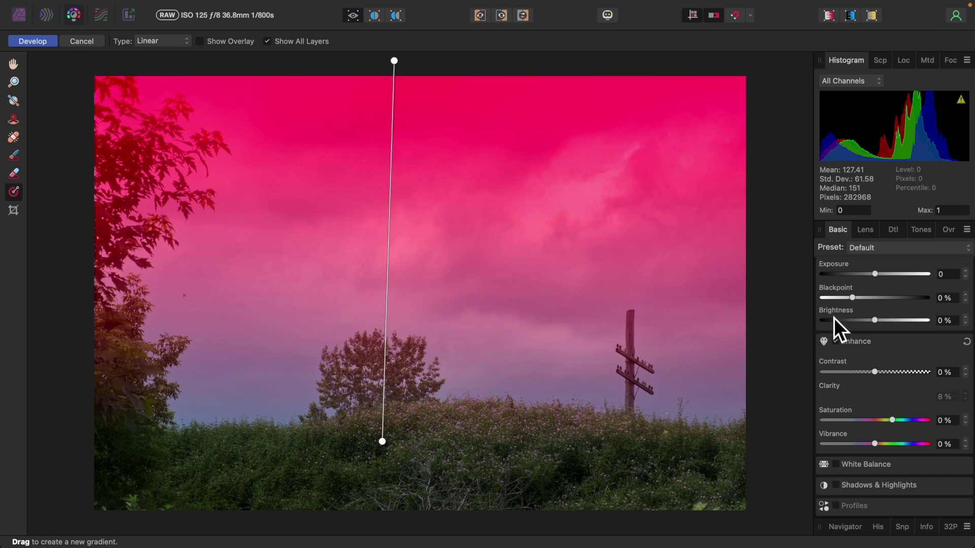
left_click(965, 277)
left_click(965, 277)
left_click(965, 277)
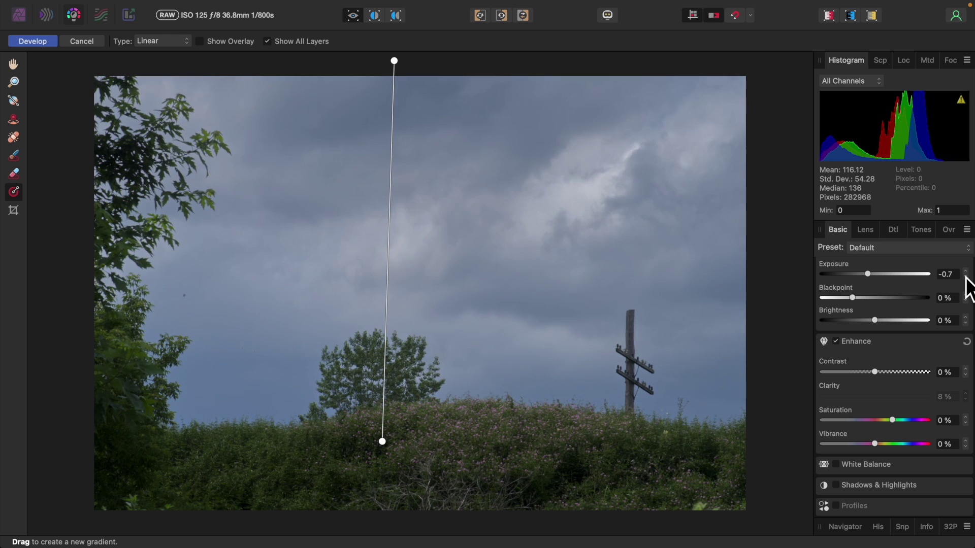
left_click(965, 277)
left_click(965, 278)
left_click(965, 277)
left_click(965, 277)
left_click(965, 277)
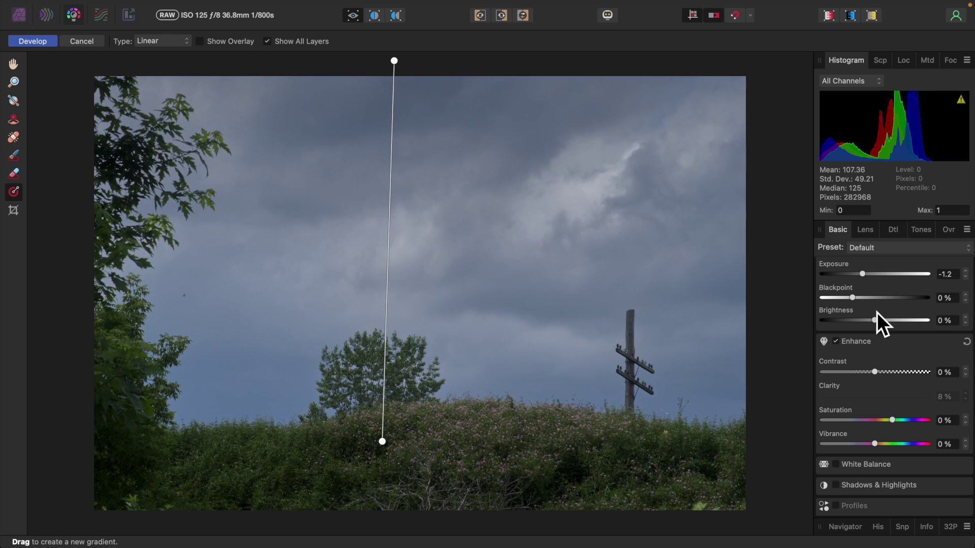
left_click_drag(856, 301, 866, 323)
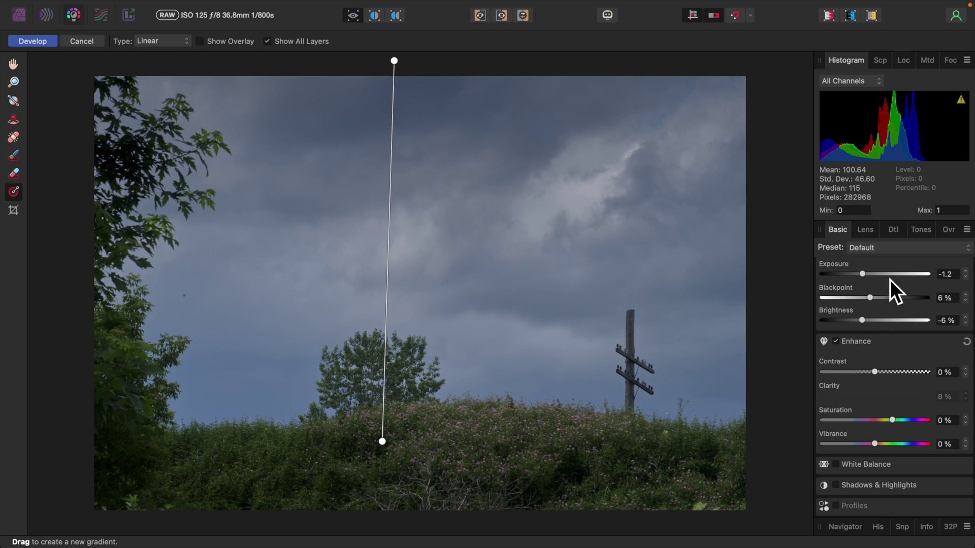
left_click_drag(864, 276, 862, 276)
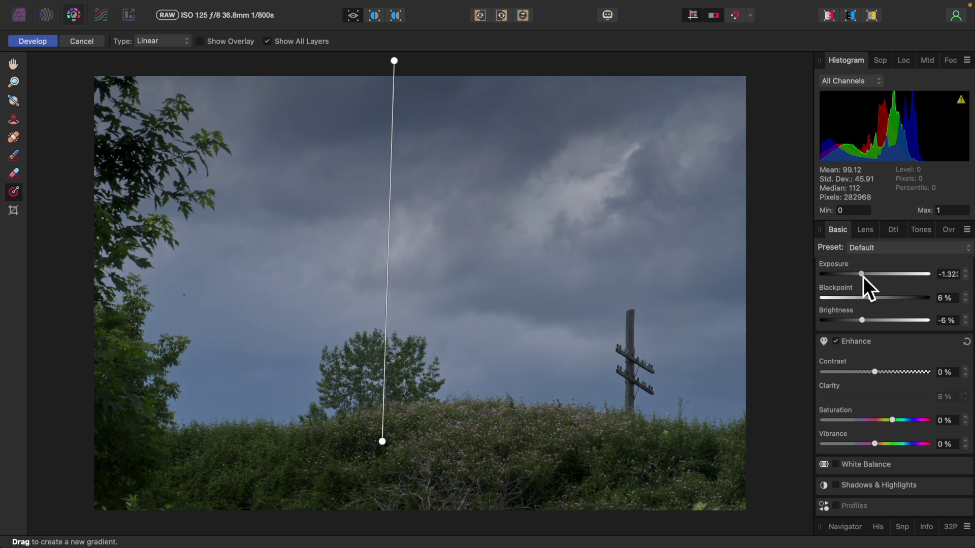
left_click_drag(873, 299, 864, 329)
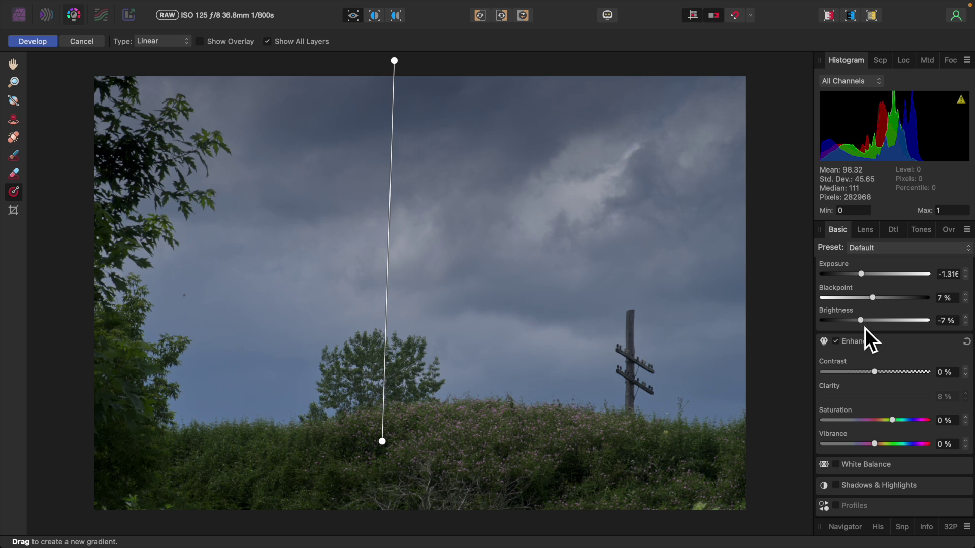
left_click_drag(880, 375, 881, 374)
left_click(954, 233)
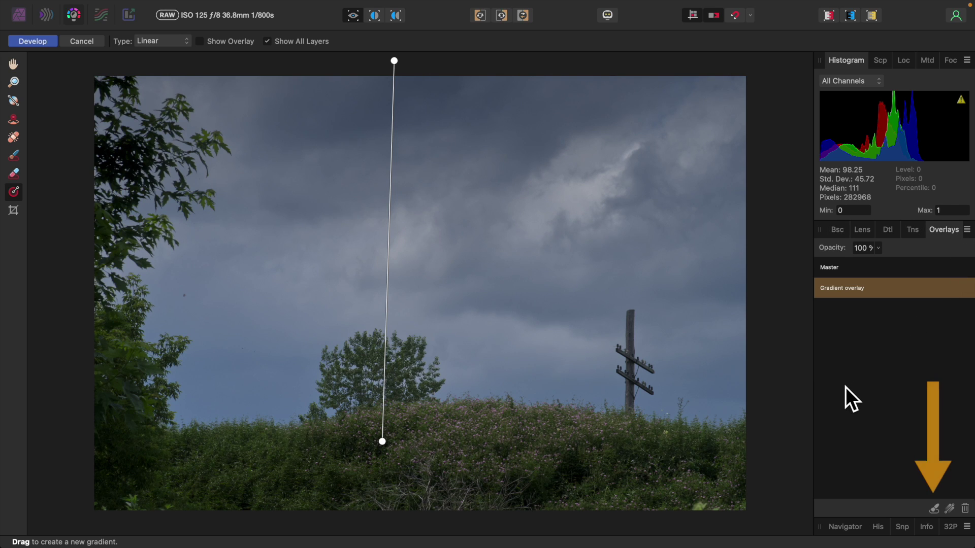
Add a new Brush overlay, zoom in on the pole, and shrink the brush to 51.4 px
left_click(934, 508)
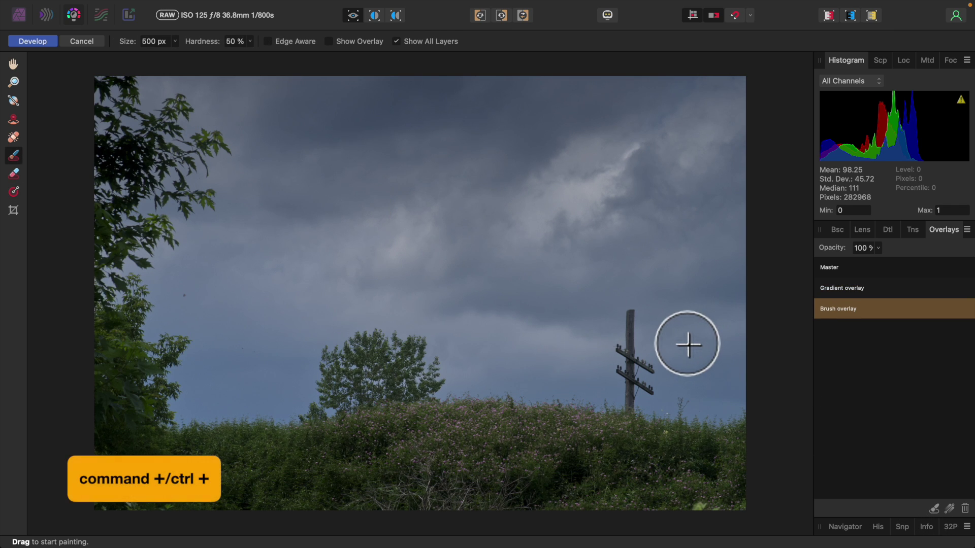
key("super+plus")
key("super+plus")
key("super+plus")
key("super+plus")
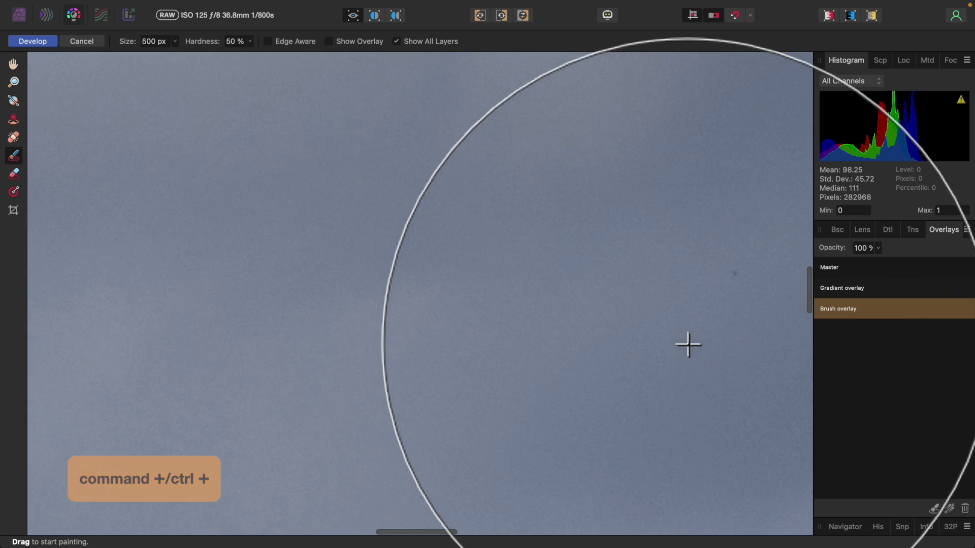
scroll(688, 345, "right", 10)
scroll(688, 345, "down", 2)
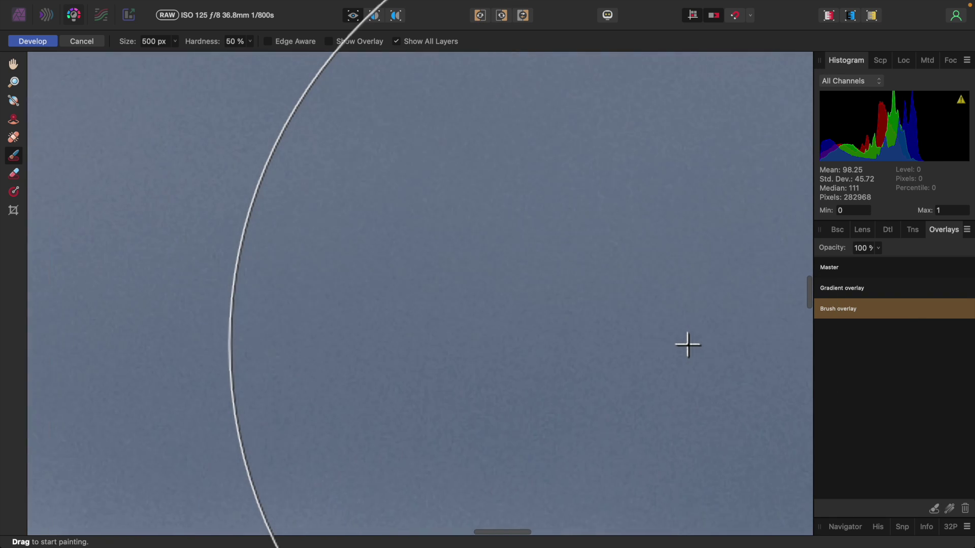
scroll(687, 344, "right", 5)
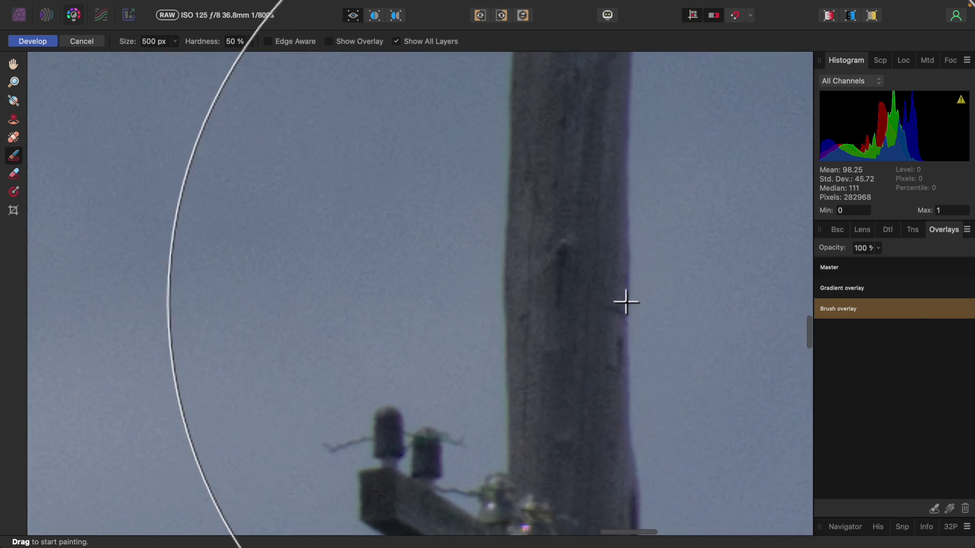
scroll(624, 302, "up", 3)
scroll(624, 302, "down", 3)
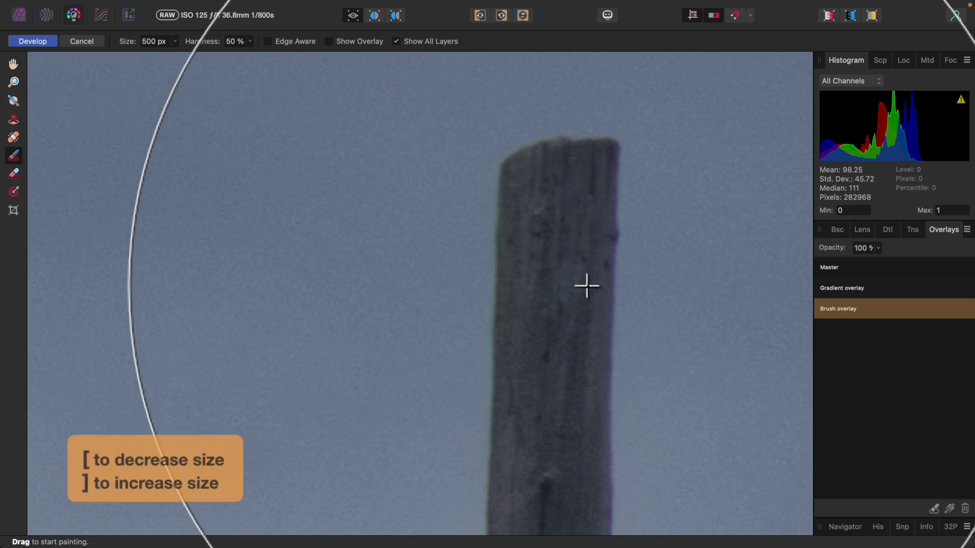
key("bracketleft")
key("bracketleft")
key("bracketleft")
key("bracketleft")
key("bracketleft")
key("bracketleft")
key("bracketleft")
key("bracketleft")
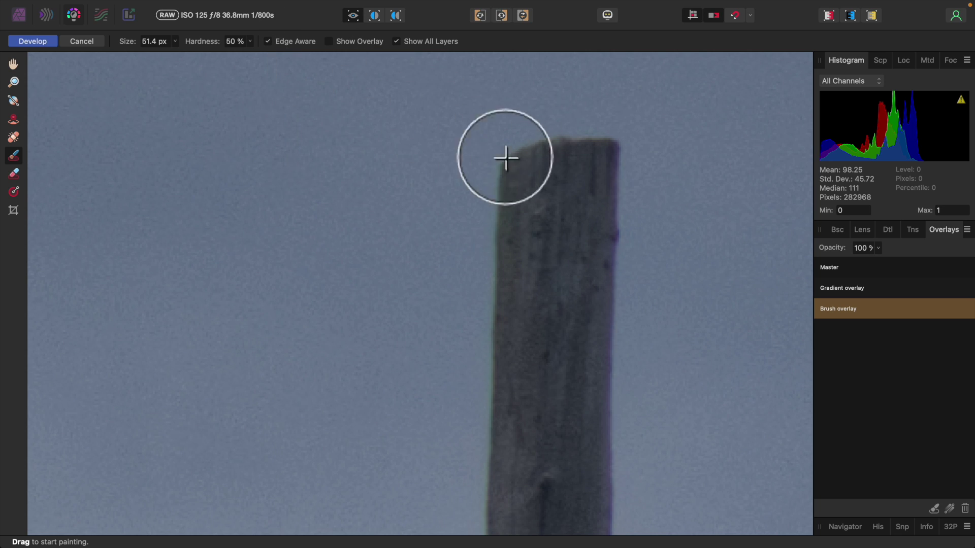
Paint the overlay mask over the pole's post, both crossarms and their insulators
mouse_move(546, 188)
left_mouse_down()
mouse_move(546, 317)
mouse_move(588, 213)
mouse_move(590, 175)
mouse_move(553, 174)
mouse_move(535, 200)
mouse_move(544, 461)
mouse_move(559, 442)
mouse_move(586, 318)
mouse_move(576, 275)
mouse_move(561, 460)
mouse_move(532, 274)
mouse_move(526, 502)
mouse_move(593, 317)
left_mouse_up()
scroll(585, 290, "down", 5)
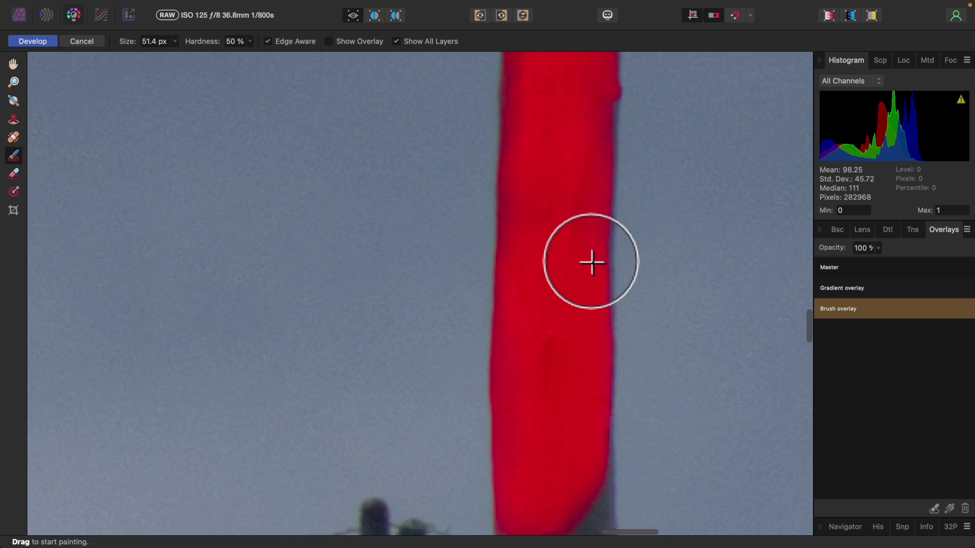
scroll(593, 316, "down", 6)
mouse_move(584, 146)
left_mouse_down()
mouse_move(589, 375)
mouse_move(550, 246)
mouse_move(533, 330)
mouse_move(431, 322)
left_mouse_up()
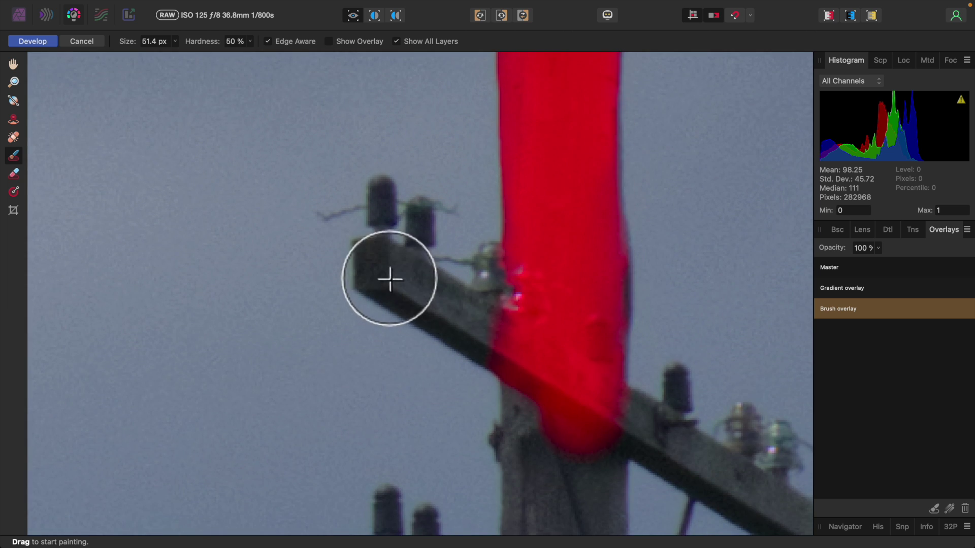
mouse_move(387, 279)
left_mouse_down()
mouse_move(624, 431)
mouse_move(756, 492)
left_mouse_up()
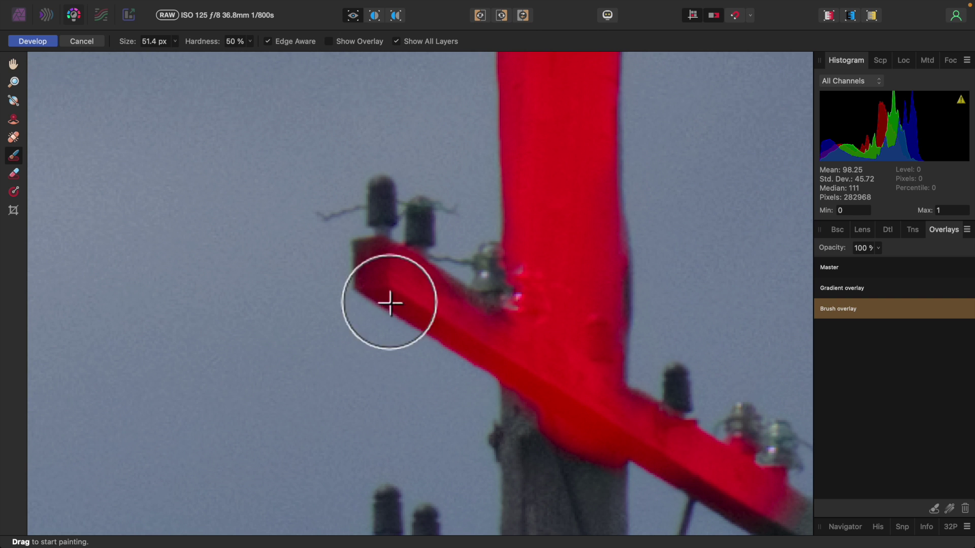
mouse_move(361, 202)
left_mouse_down()
mouse_move(477, 275)
mouse_move(510, 346)
left_mouse_up()
scroll(735, 307, "down", 5)
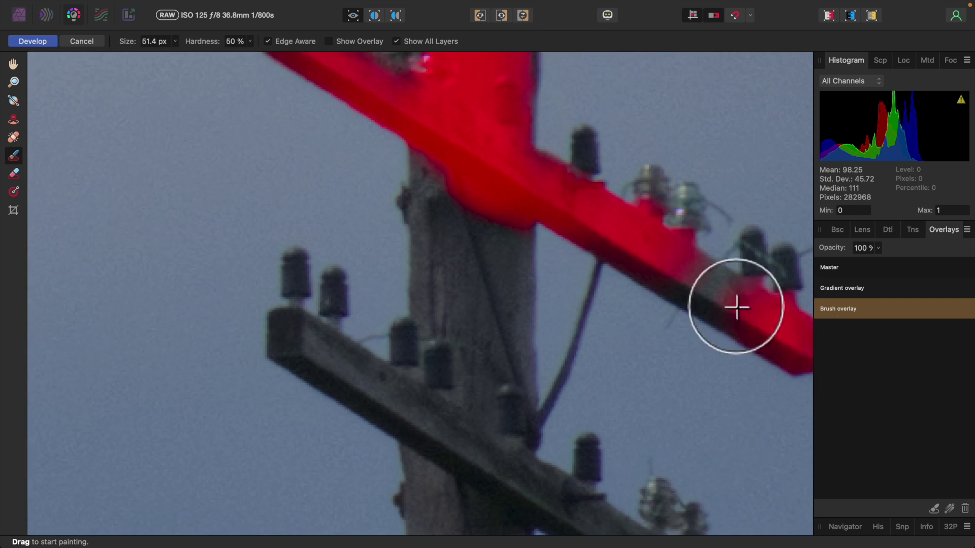
scroll(518, 137, "right", 3)
mouse_move(518, 137)
left_mouse_down()
mouse_move(696, 239)
mouse_move(437, 222)
left_mouse_up()
scroll(349, 233, "down", 5)
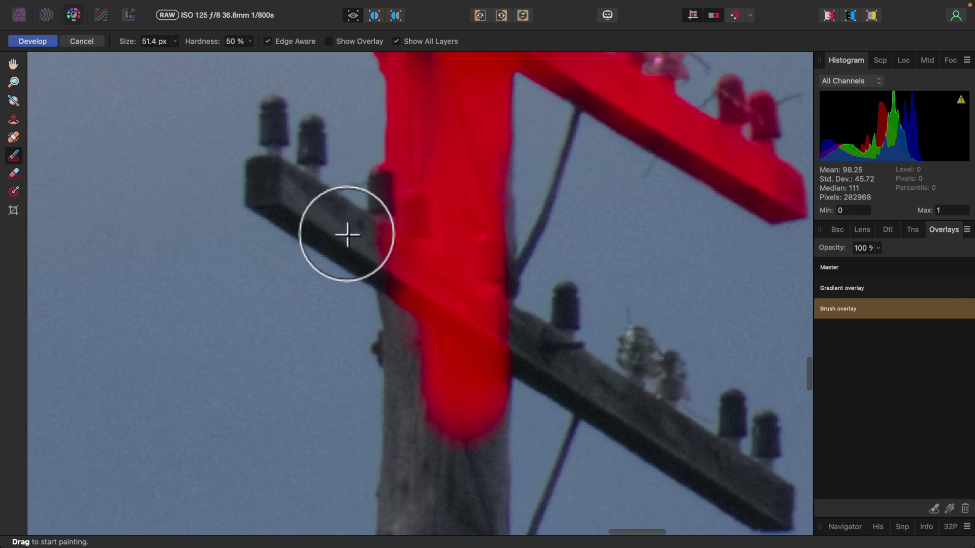
mouse_move(348, 233)
left_mouse_down()
mouse_move(474, 304)
mouse_move(599, 402)
mouse_move(770, 504)
mouse_move(759, 434)
mouse_move(569, 312)
mouse_move(424, 422)
mouse_move(449, 417)
mouse_move(410, 176)
mouse_move(417, 390)
mouse_move(475, 424)
mouse_move(417, 398)
mouse_move(353, 278)
mouse_move(347, 388)
mouse_move(365, 312)
mouse_move(355, 122)
mouse_move(372, 299)
left_mouse_up()
scroll(448, 413, "down", 5)
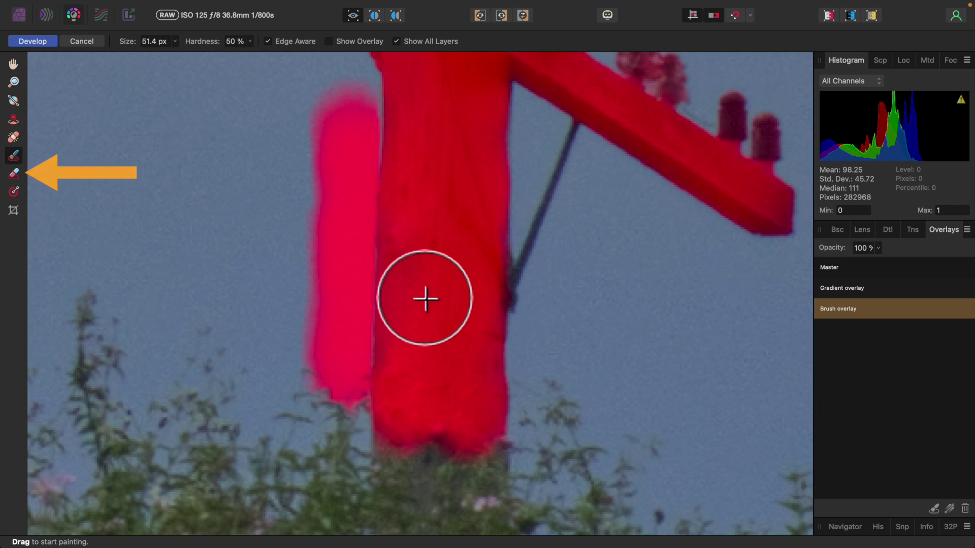
Erase the stray mask strip left of the pole with a 37.1 px Overlay Erase Brush, then fit the photo
left_click(19, 179)
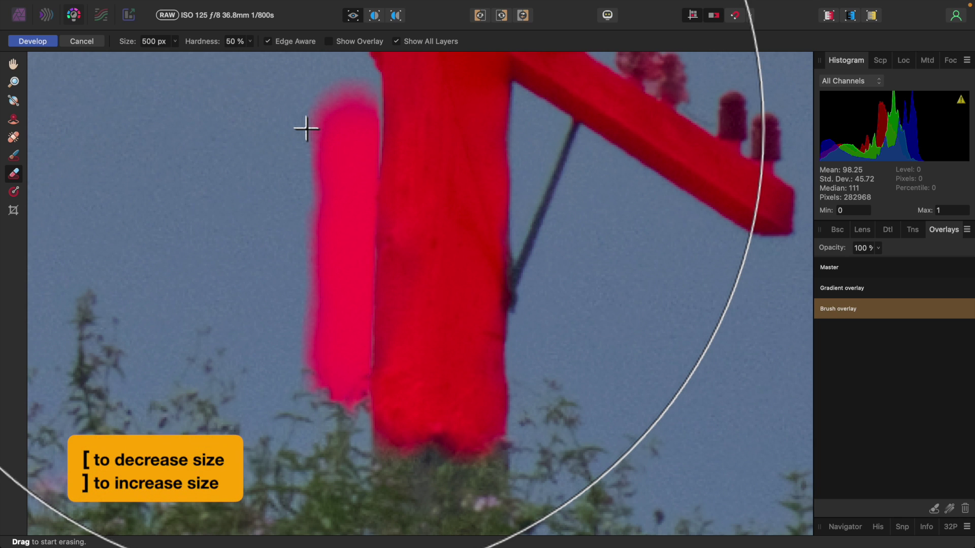
key("bracketleft")
key("bracketleft")
key("bracketleft")
key("bracketleft")
key("bracketleft")
key("bracketleft")
key("bracketleft")
key("bracketleft")
key("bracketleft")
key("bracketleft")
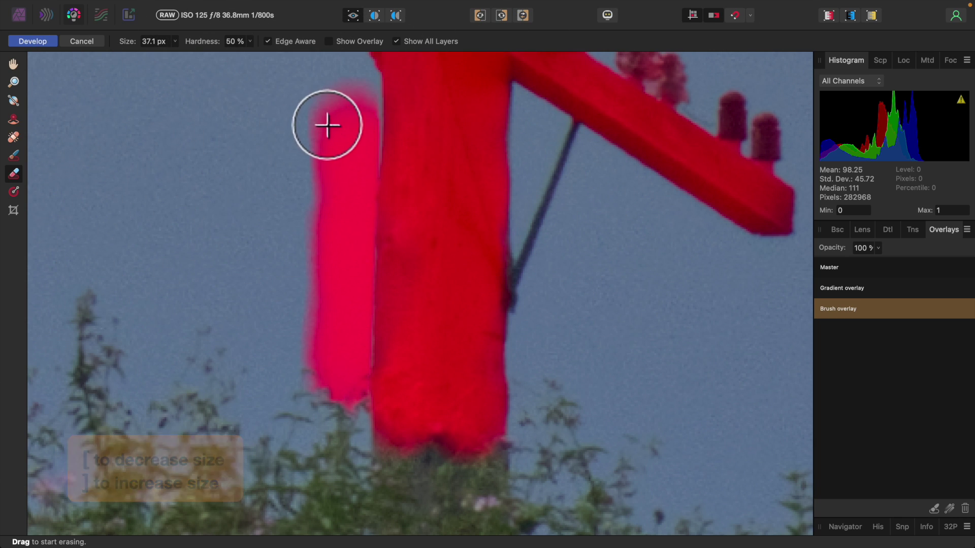
mouse_move(327, 125)
left_mouse_down()
mouse_move(331, 233)
mouse_move(347, 107)
mouse_move(336, 326)
mouse_move(343, 459)
mouse_move(361, 86)
left_mouse_up()
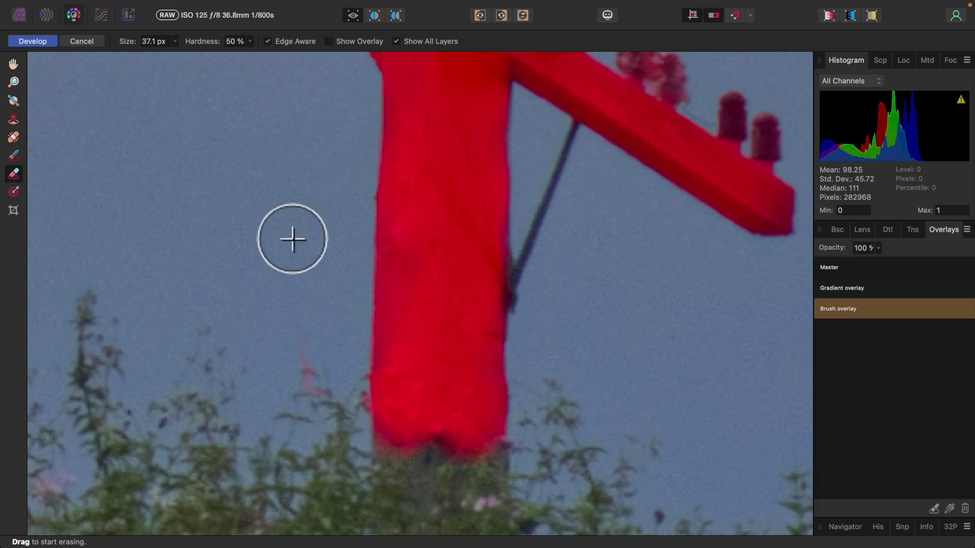
mouse_move(293, 239)
left_mouse_down()
mouse_move(308, 398)
mouse_move(348, 398)
mouse_move(350, 426)
mouse_move(359, 419)
mouse_move(346, 424)
left_mouse_up()
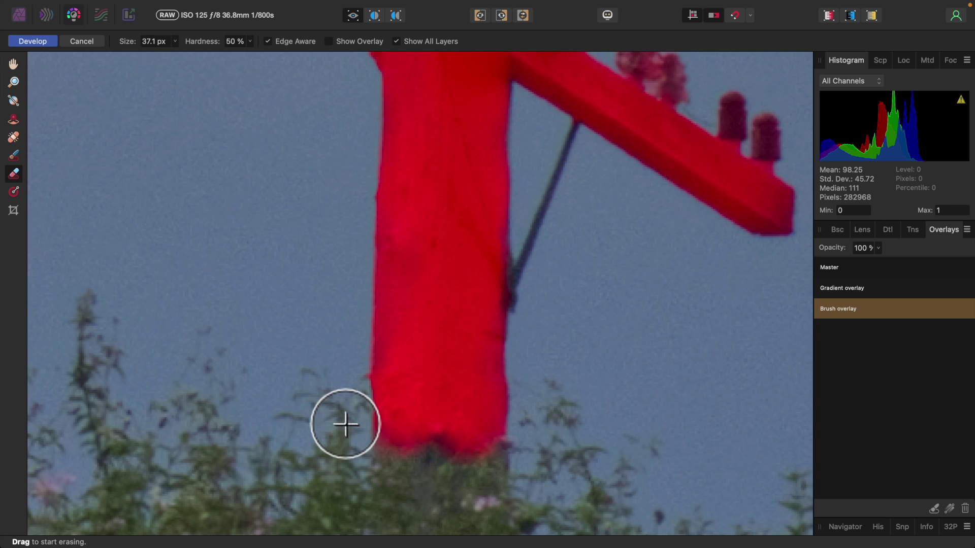
key("super+0")
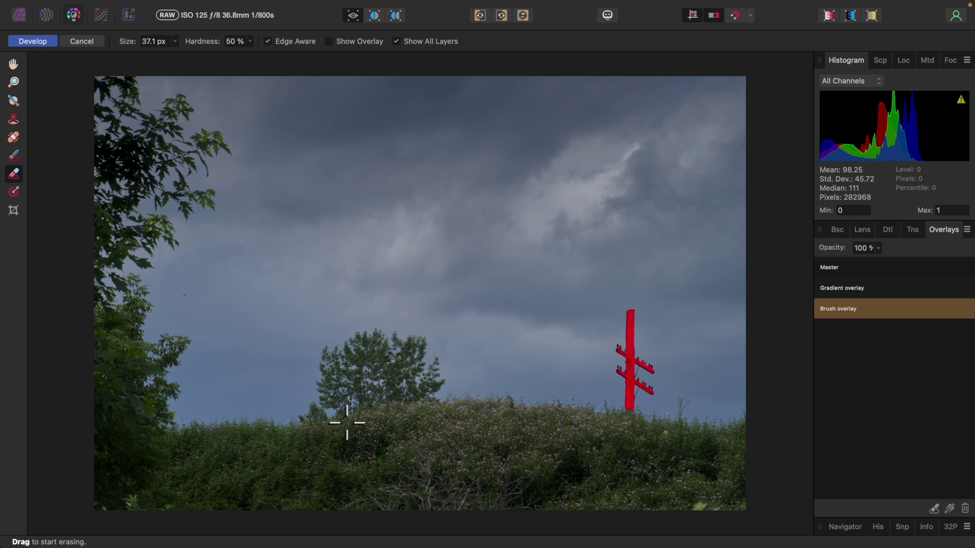
Set the pole brush overlay's Basic Exposure to 0.6
left_click(841, 234)
left_click(965, 271)
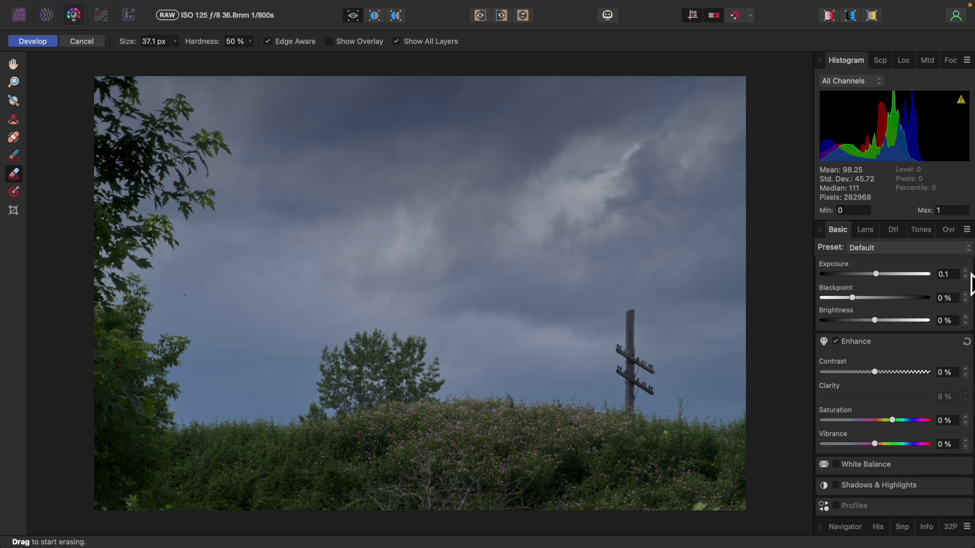
left_click(965, 271)
left_click(966, 271)
left_click(966, 271)
left_click(965, 271)
left_click(966, 271)
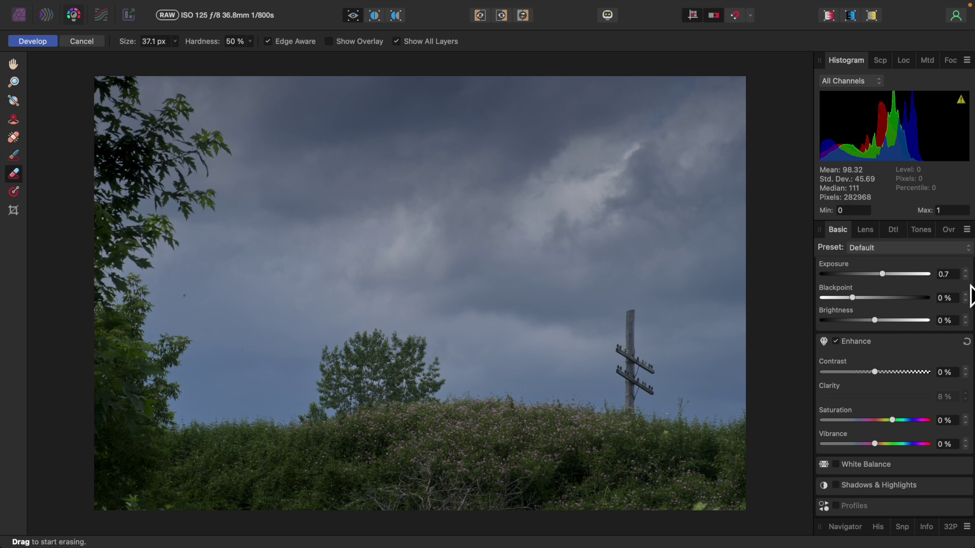
left_click(965, 277)
Add a second Brush overlay and paint a 316.2 px mask across the central bushes
left_click(951, 235)
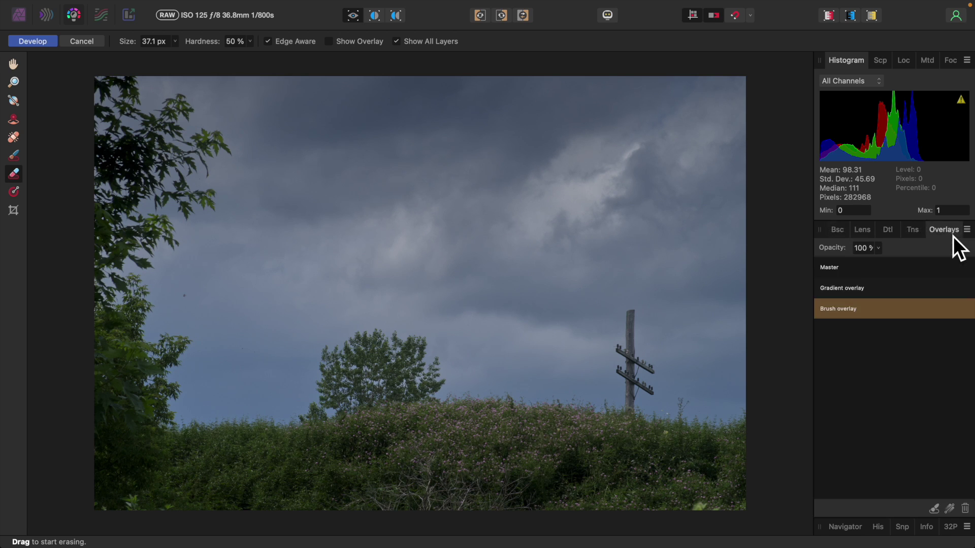
left_click(933, 509)
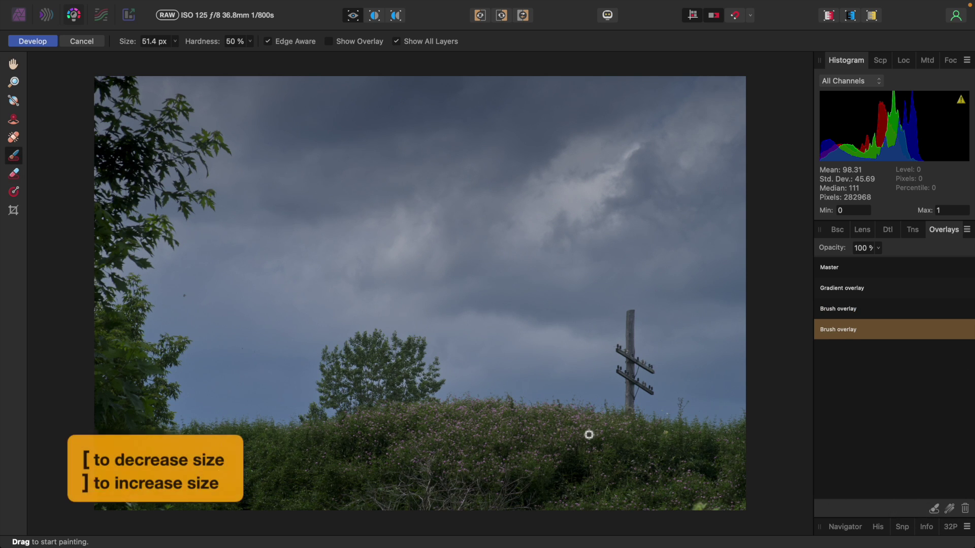
key("bracketright")
key("bracketright")
key("bracketright")
key("bracketright")
key("bracketright")
key("bracketright")
key("bracketright")
key("bracketright")
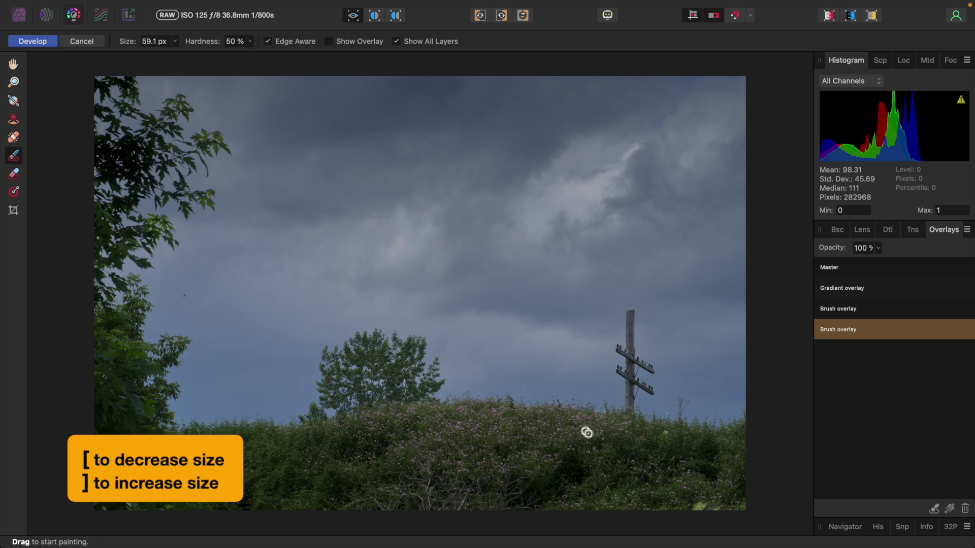
key("bracketright")
key("bracketright")
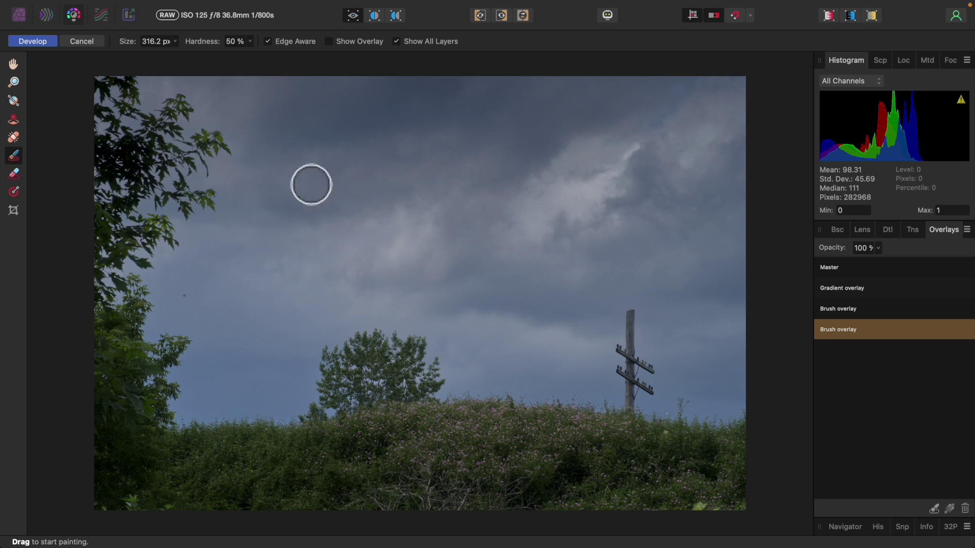
left_click(251, 42)
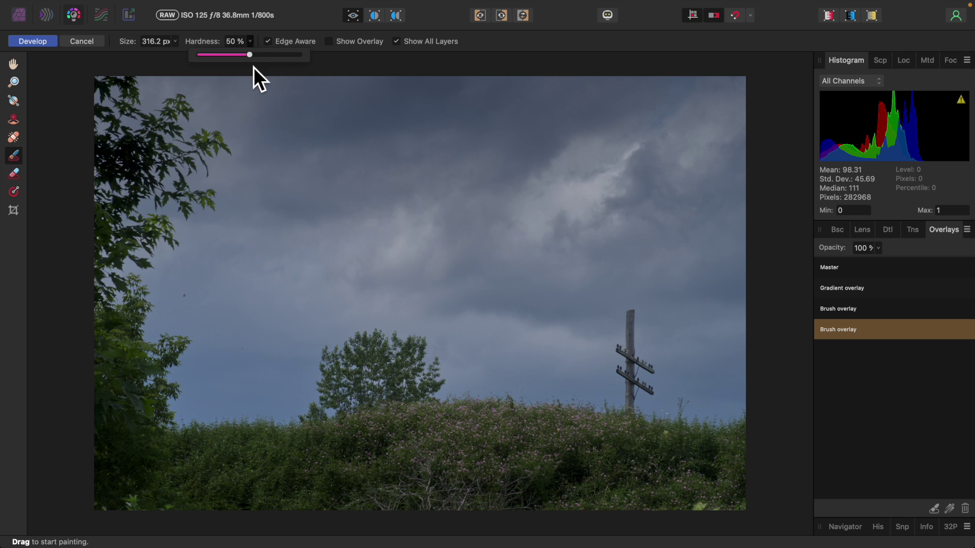
left_click(513, 445)
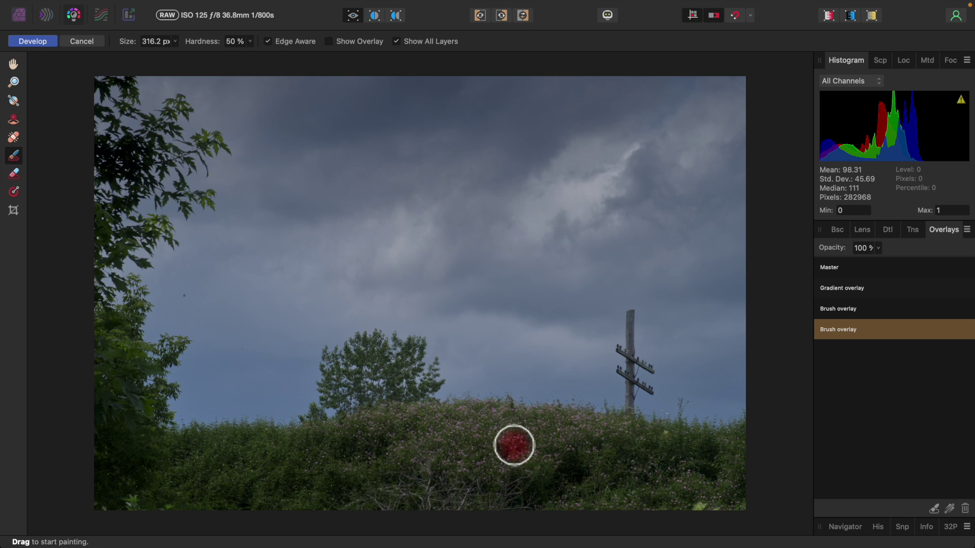
left_click_drag(514, 445, 517, 446)
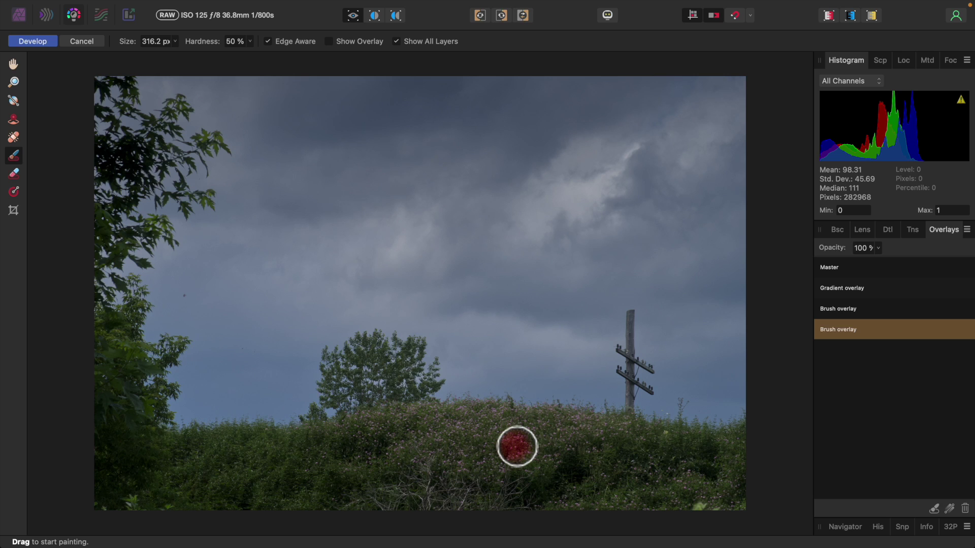
mouse_move(517, 446)
left_mouse_down()
mouse_move(451, 436)
mouse_move(410, 448)
mouse_move(498, 470)
mouse_move(534, 462)
mouse_move(458, 466)
mouse_move(554, 440)
mouse_move(638, 435)
mouse_move(477, 412)
mouse_move(550, 425)
mouse_move(482, 426)
mouse_move(425, 414)
mouse_move(326, 426)
mouse_move(421, 428)
mouse_move(392, 439)
mouse_move(440, 458)
mouse_move(402, 466)
mouse_move(356, 458)
mouse_move(502, 419)
mouse_move(459, 412)
mouse_move(613, 422)
mouse_move(552, 461)
mouse_move(508, 466)
mouse_move(444, 458)
mouse_move(420, 438)
mouse_move(421, 424)
mouse_move(378, 436)
mouse_move(449, 436)
left_mouse_up()
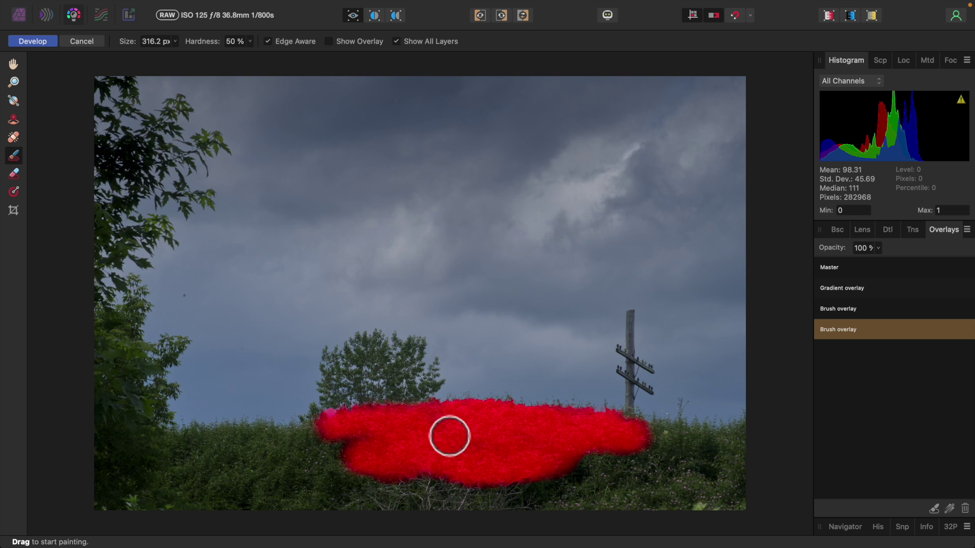
left_click(839, 231)
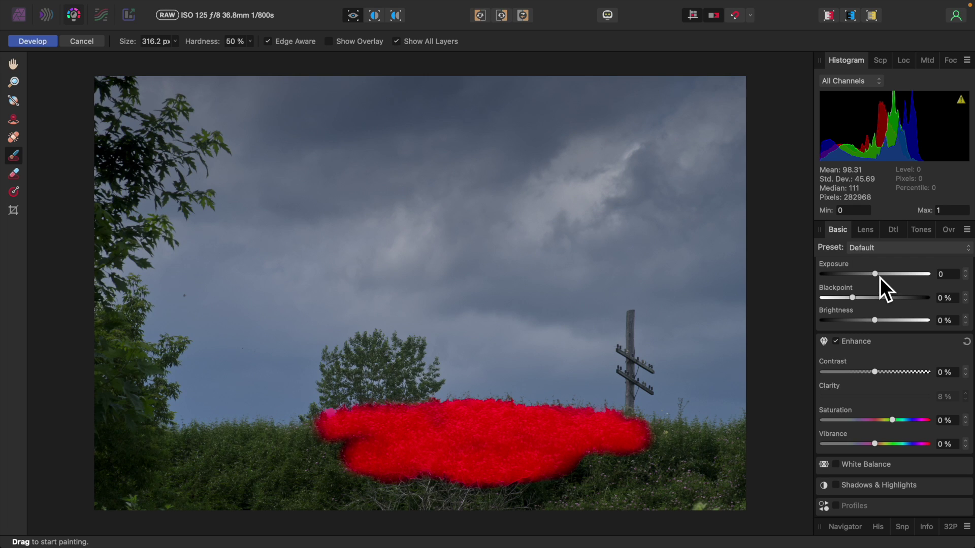
Give the bush overlay Exposure 0.087, Blackpoint 3%, one step more Brightness and Saturation 9%
left_click_drag(879, 278, 881, 278)
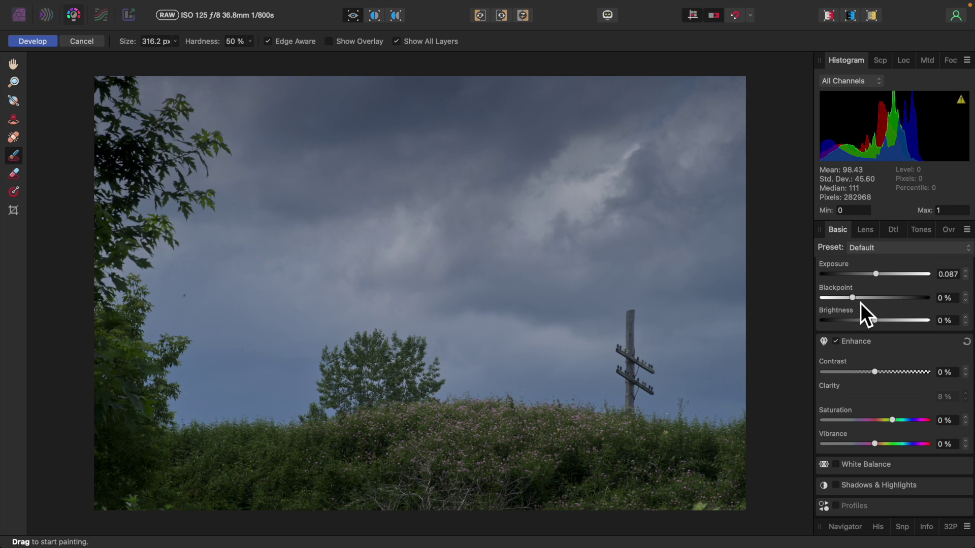
left_click_drag(857, 300, 884, 323)
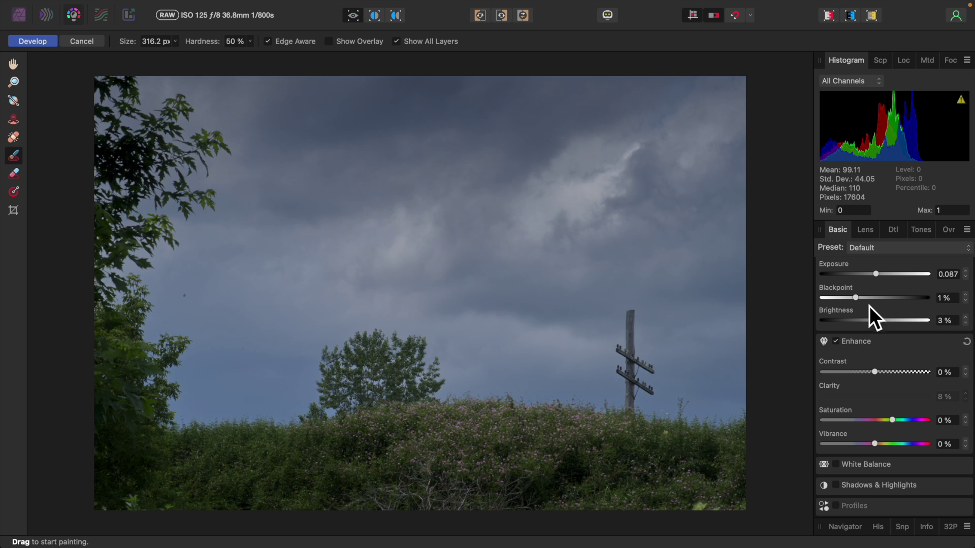
left_click_drag(858, 302, 861, 302)
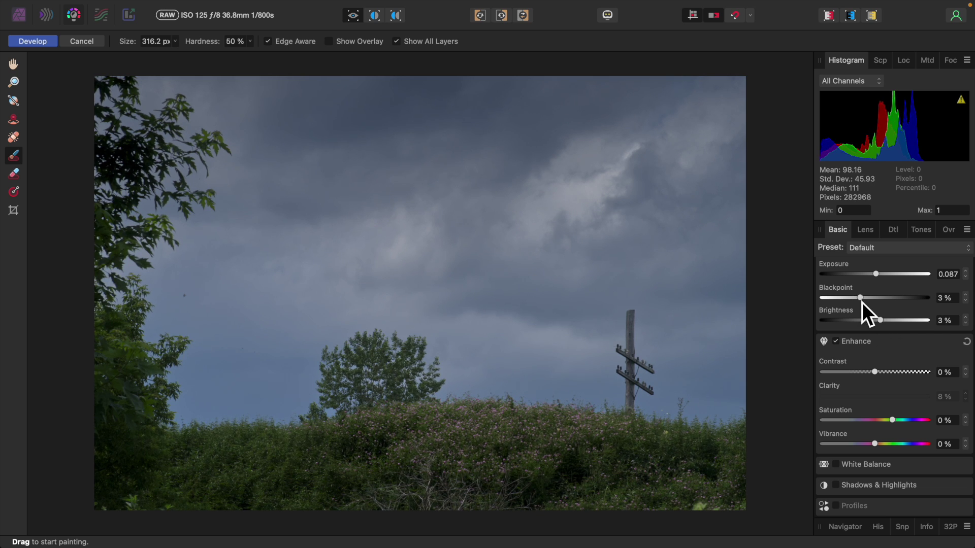
left_click(965, 317)
left_click_drag(892, 421, 891, 447)
left_click(949, 236)
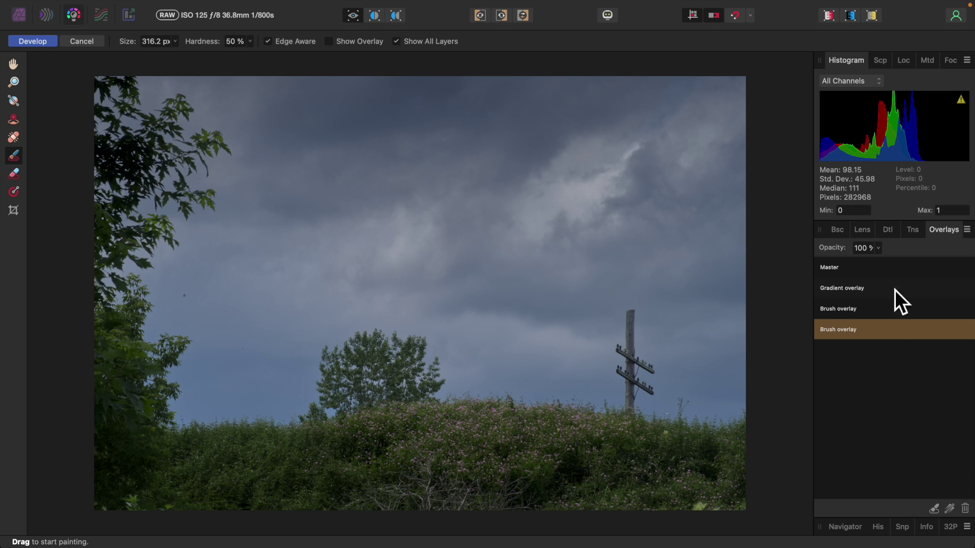
Test the overlay opacity, inspect the sky Gradient overlay, then show the Master's Basic settings
left_click(879, 251)
left_click_drag(882, 266, 907, 269)
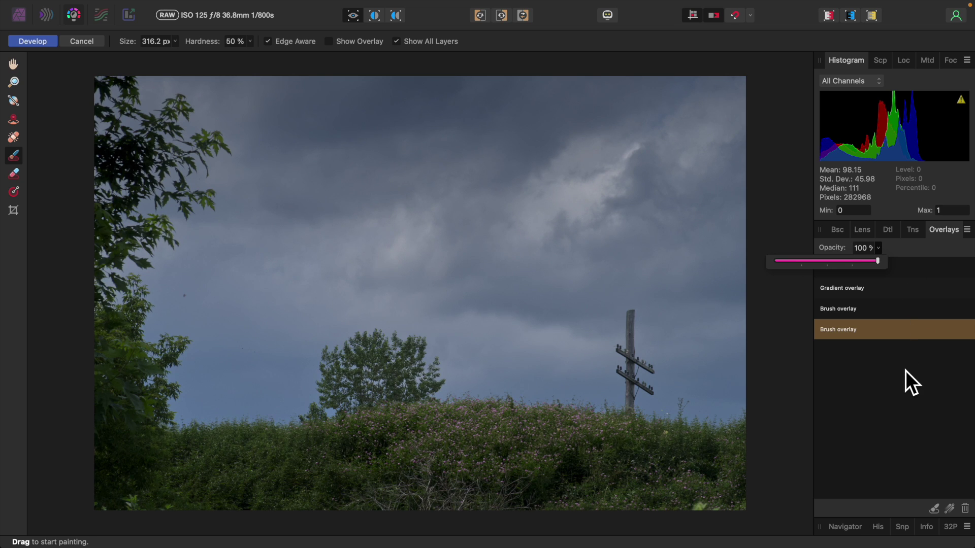
left_click(855, 292)
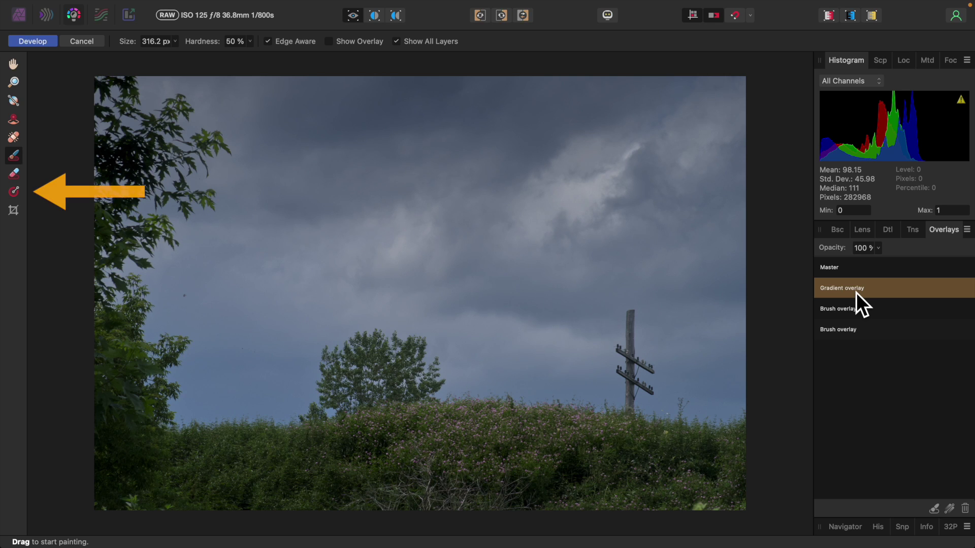
left_click(14, 193)
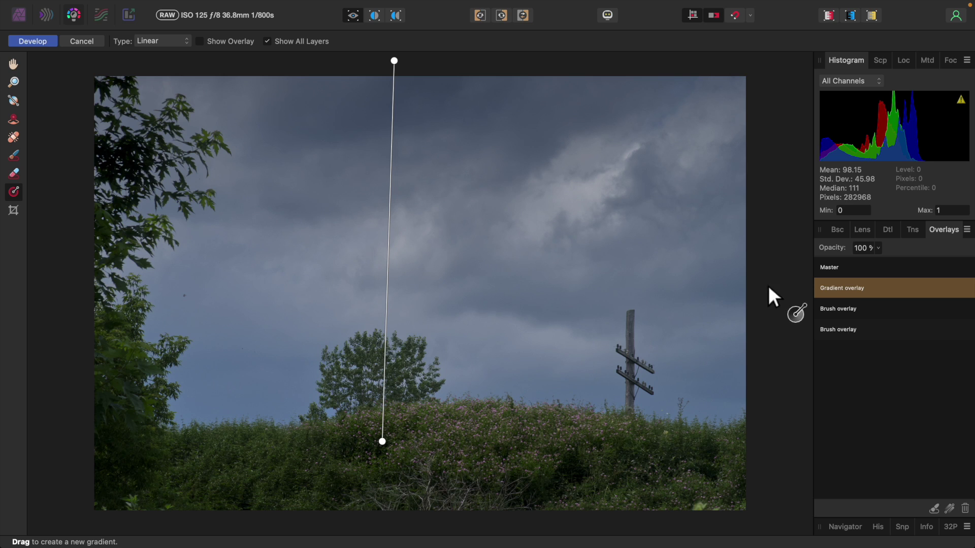
left_click(832, 269)
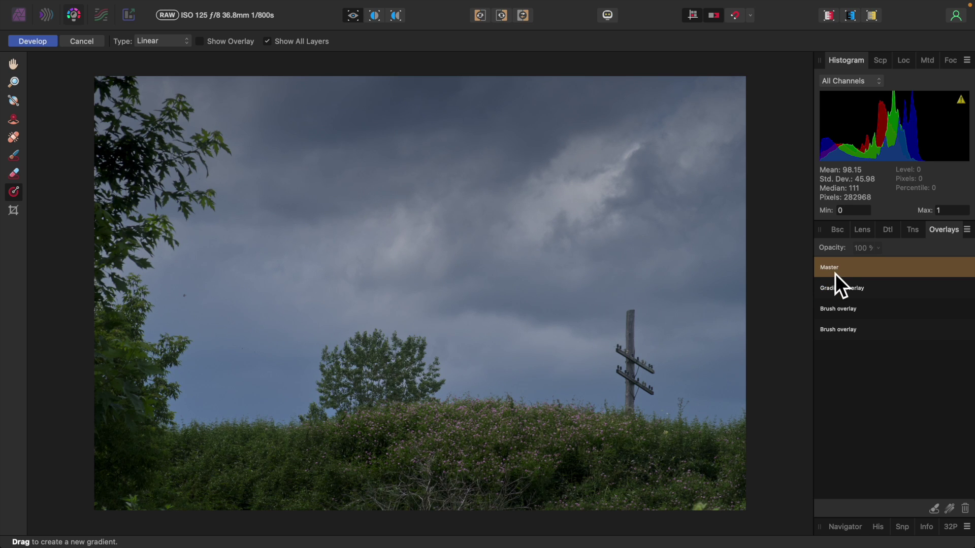
left_click(838, 231)
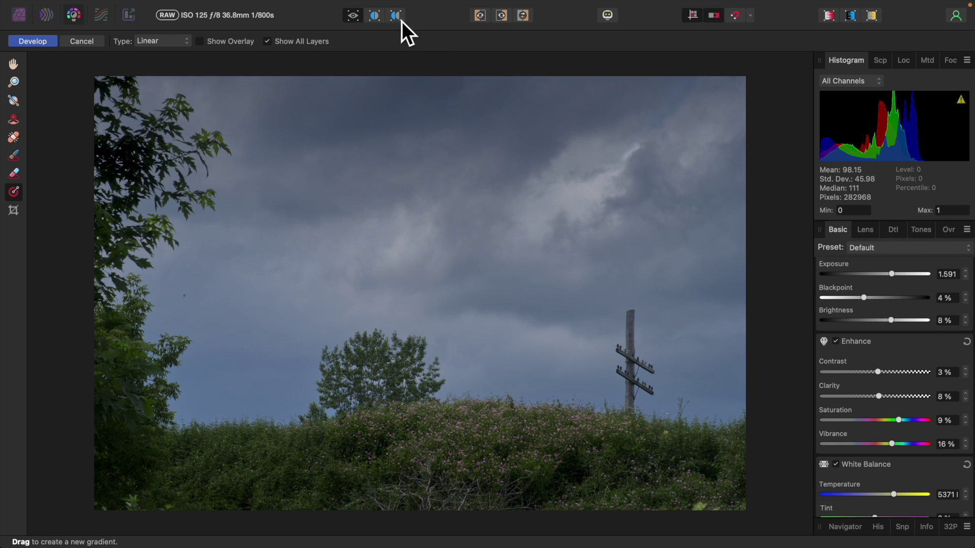
left_click(373, 16)
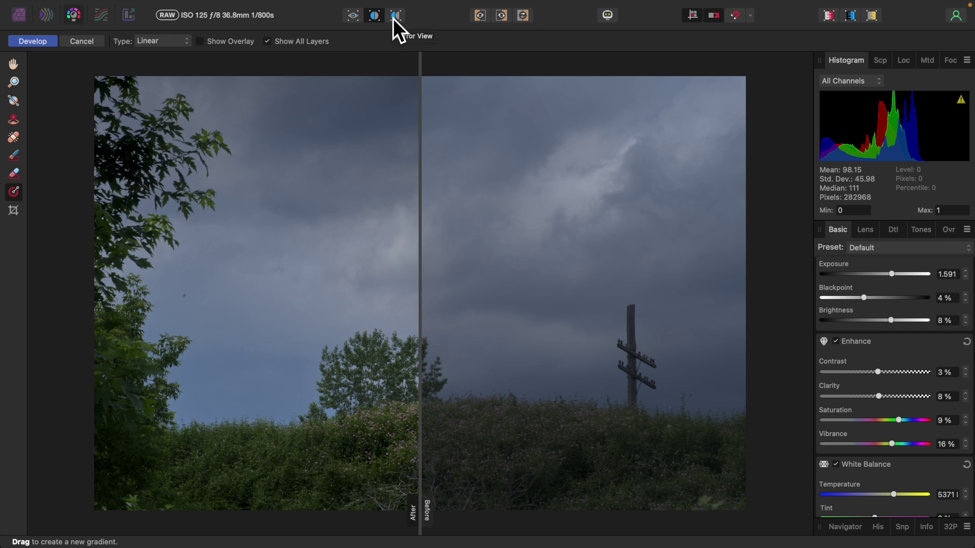
left_click(393, 18)
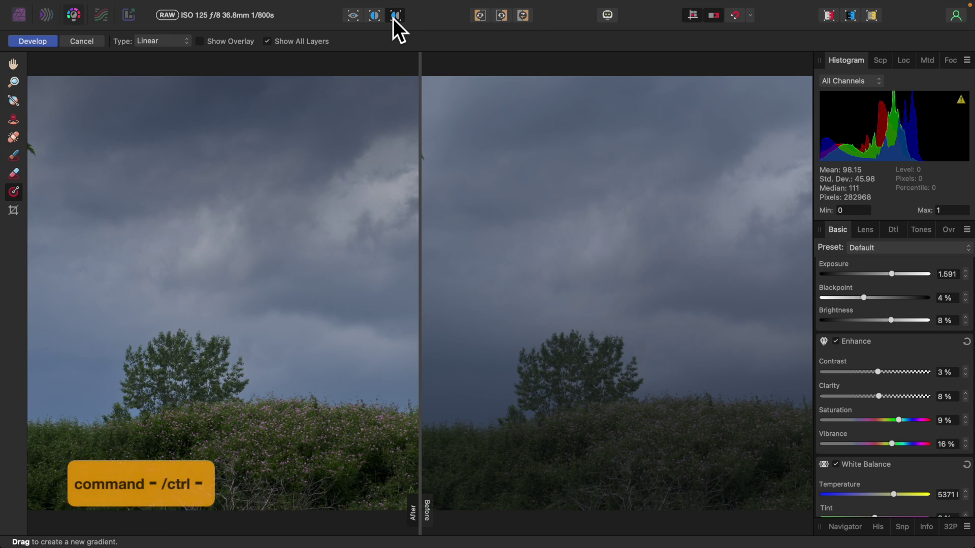
key("super+minus")
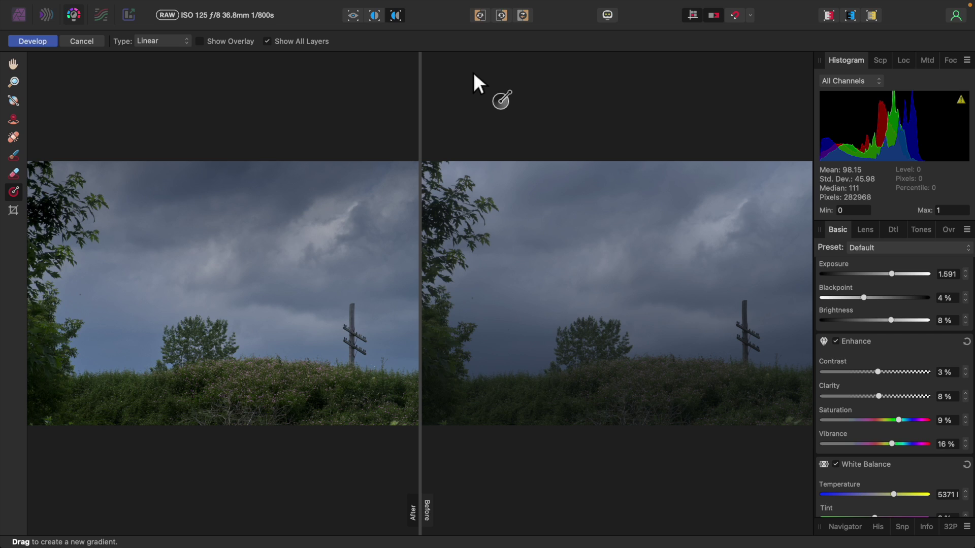
left_click(357, 21)
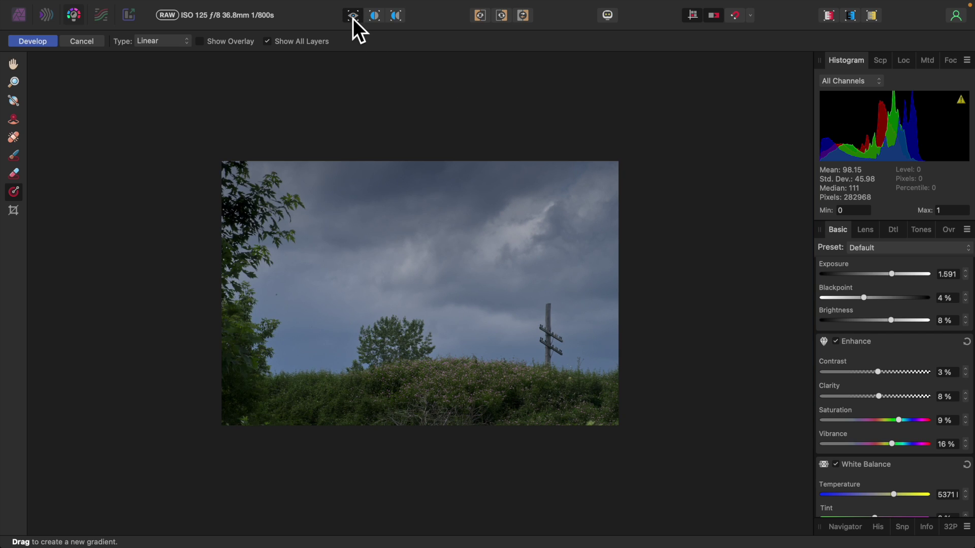
key("ctrl+0")
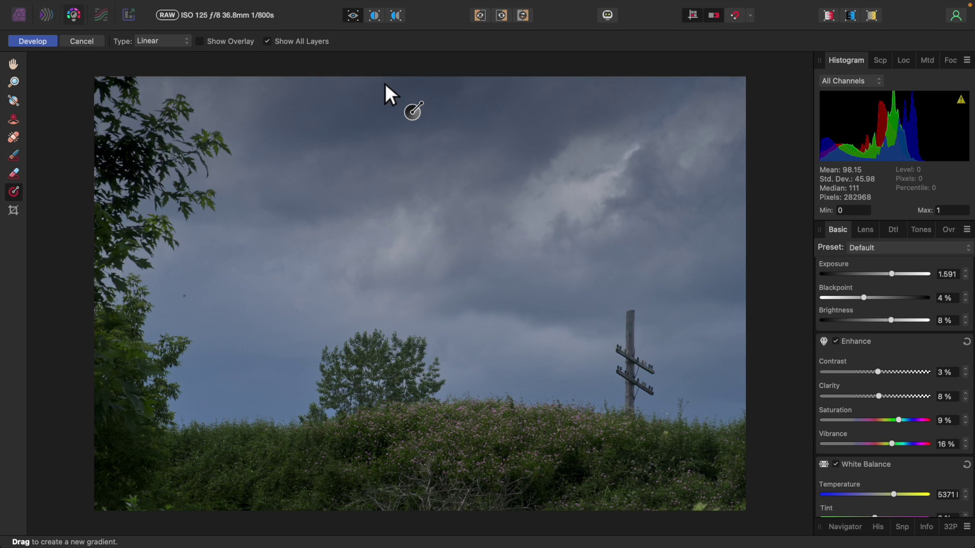
left_click(15, 64)
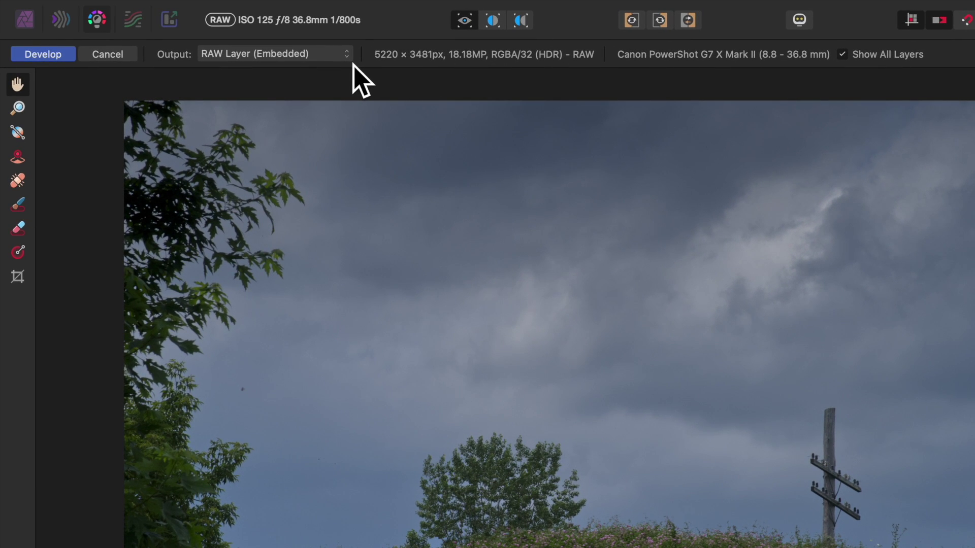
left_click(347, 57)
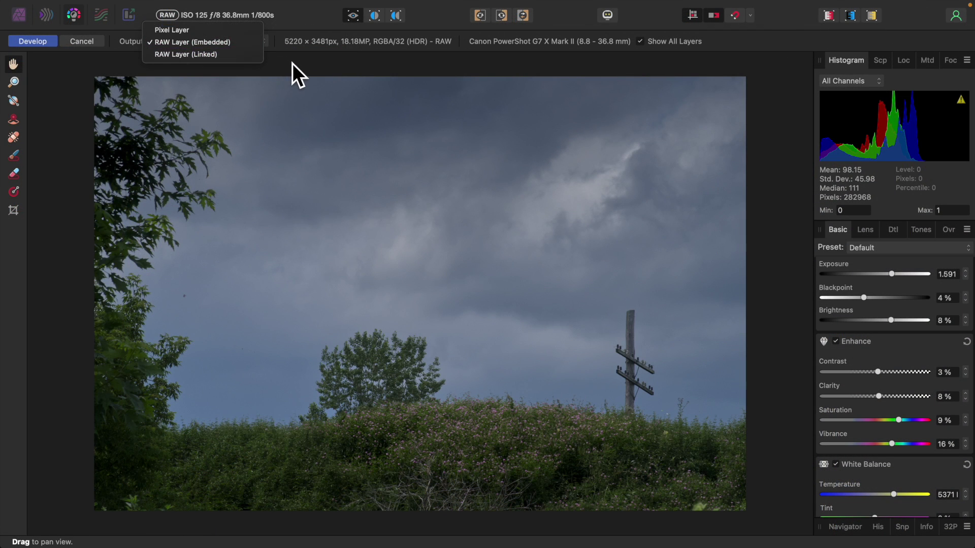
left_click(292, 63)
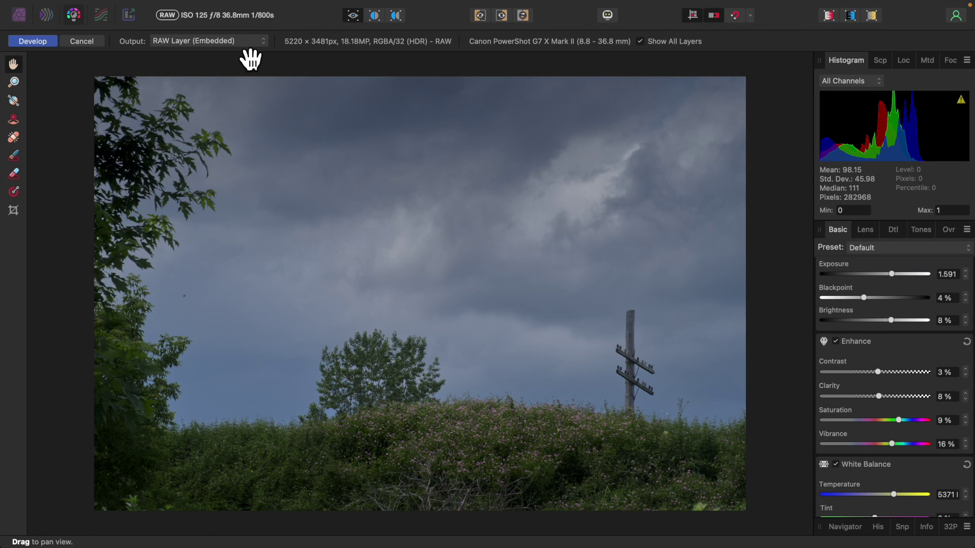
Apply Develop, add a red Recolour adjustment, and reselect the IMG_6899.CR2 RAW layer
left_click(41, 44)
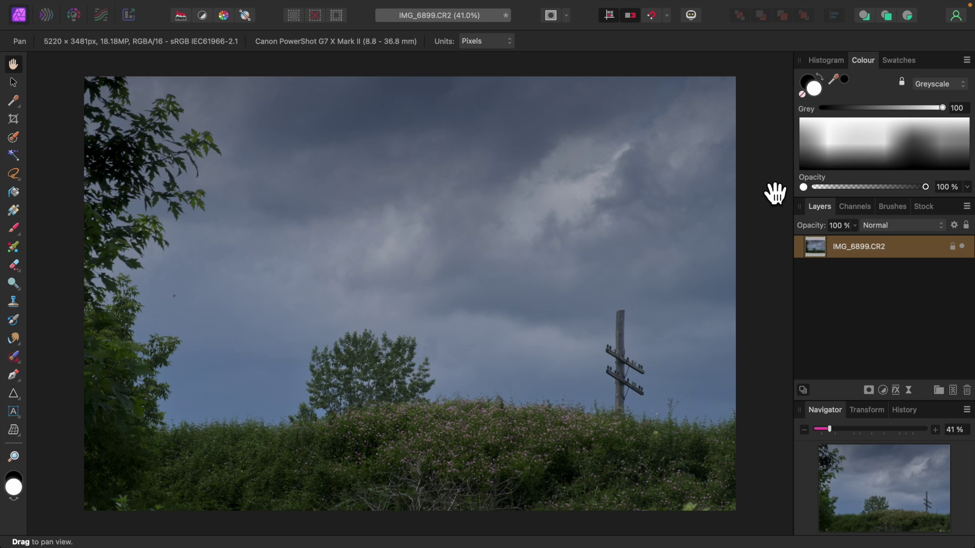
left_click(888, 392)
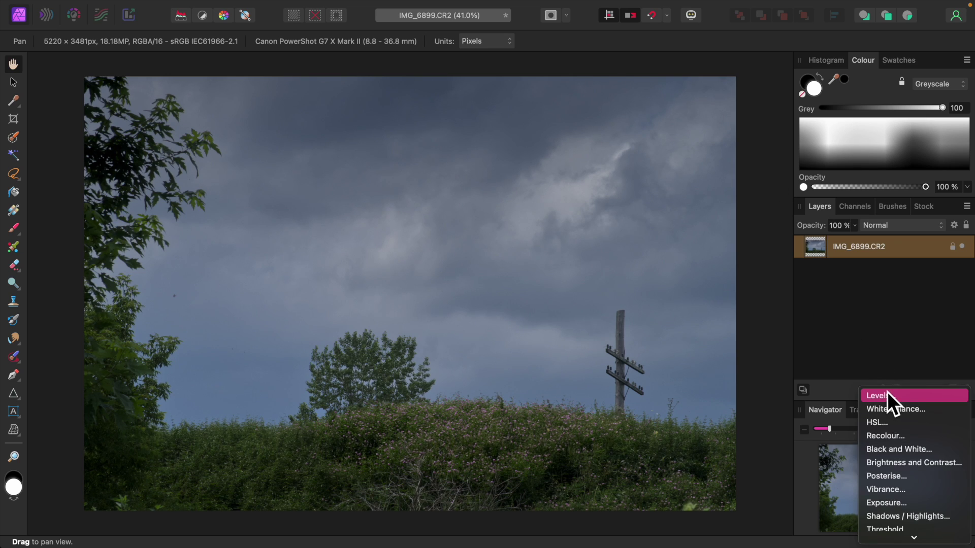
left_click(887, 435)
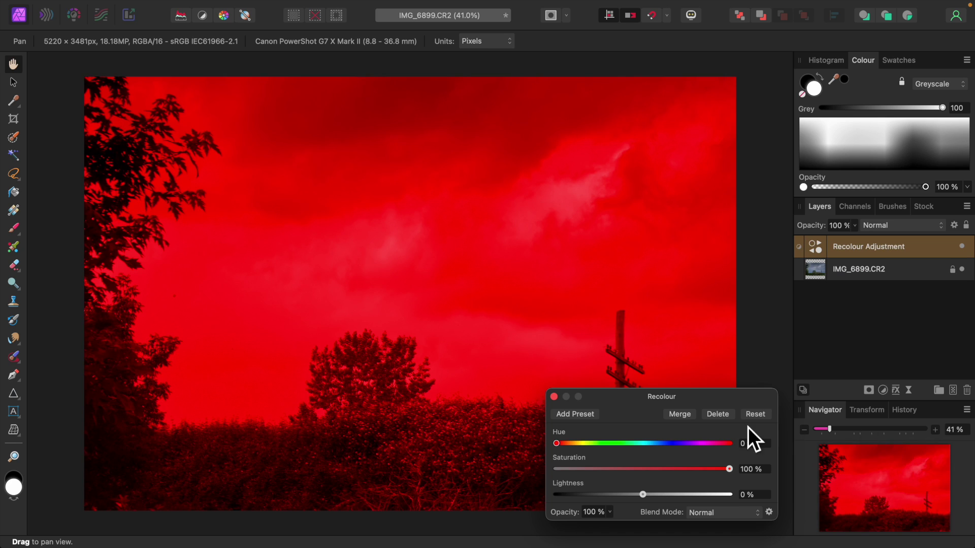
left_click(555, 397)
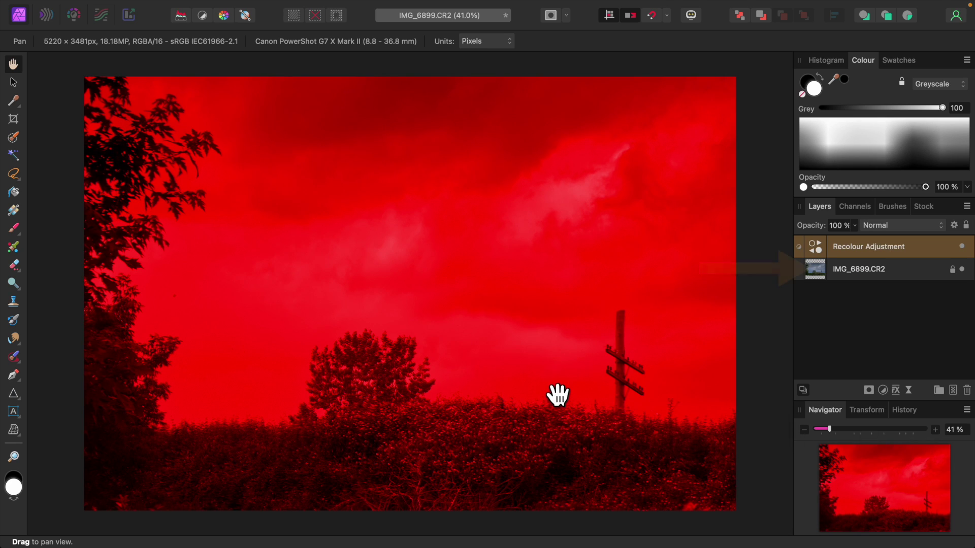
left_click(822, 275)
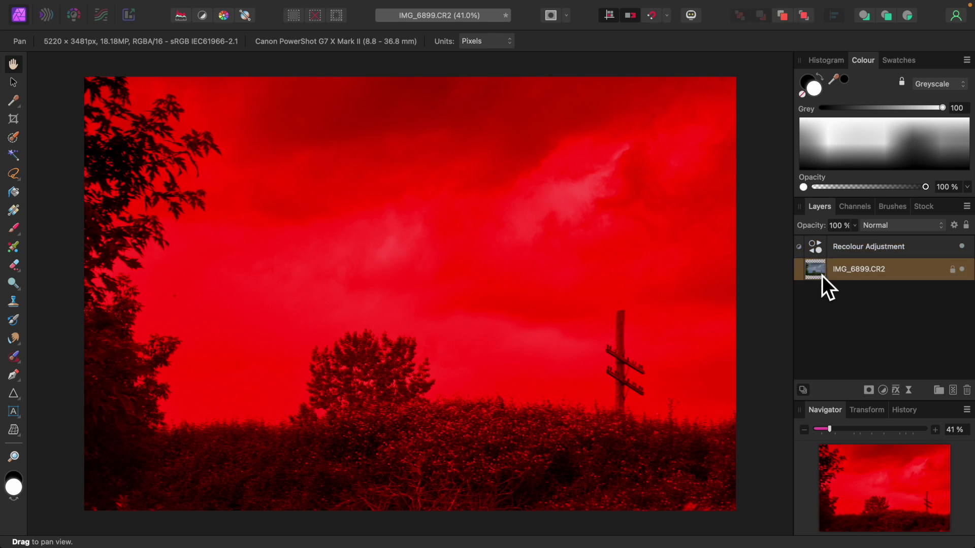
left_click(18, 90)
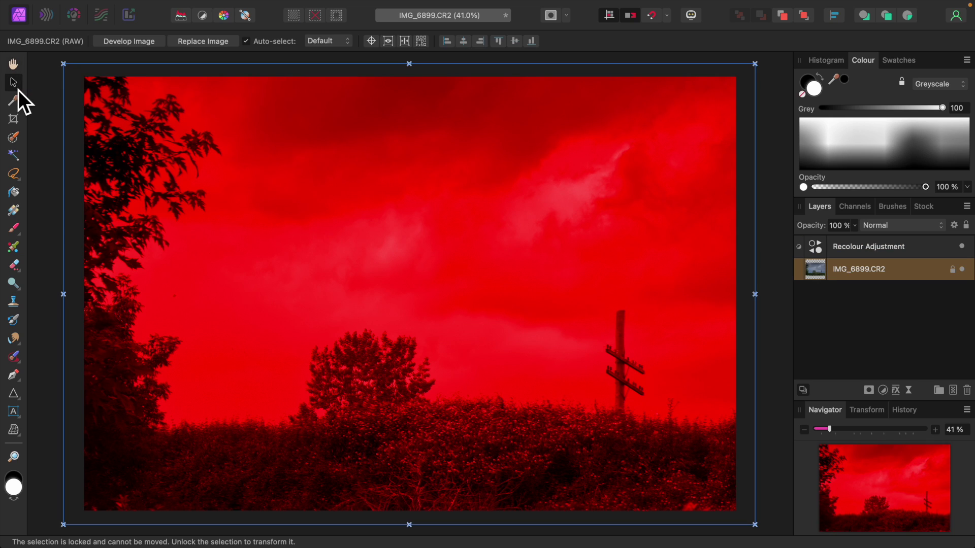
left_click(139, 46)
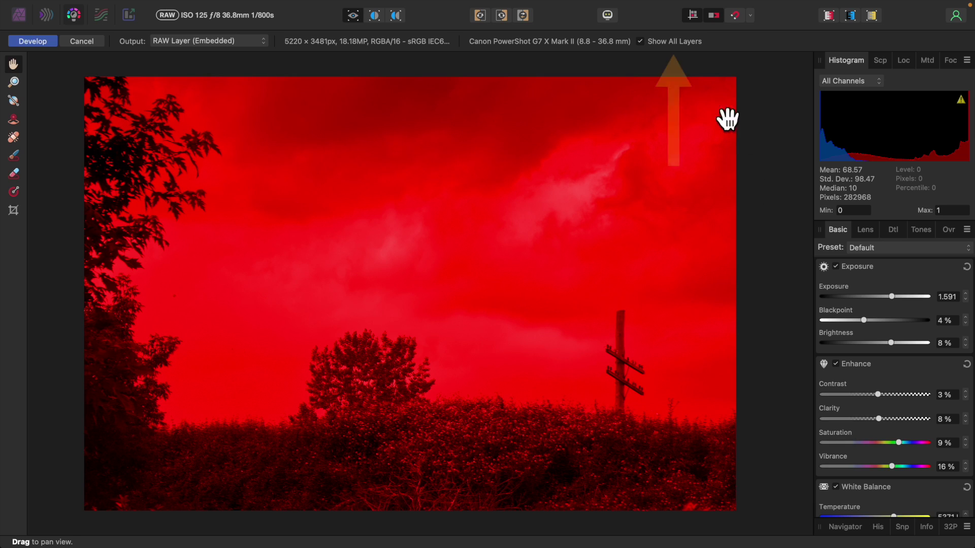
left_click(644, 45)
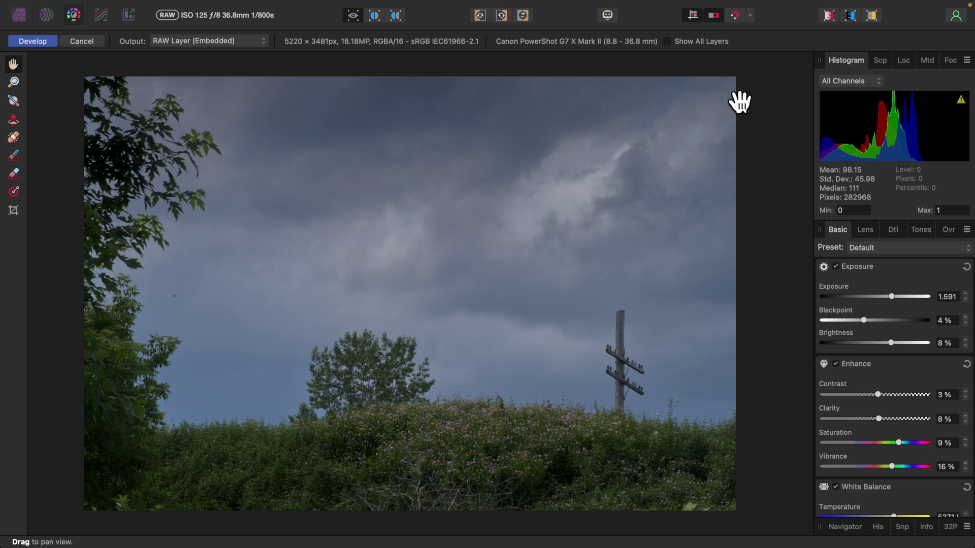
left_click(668, 43)
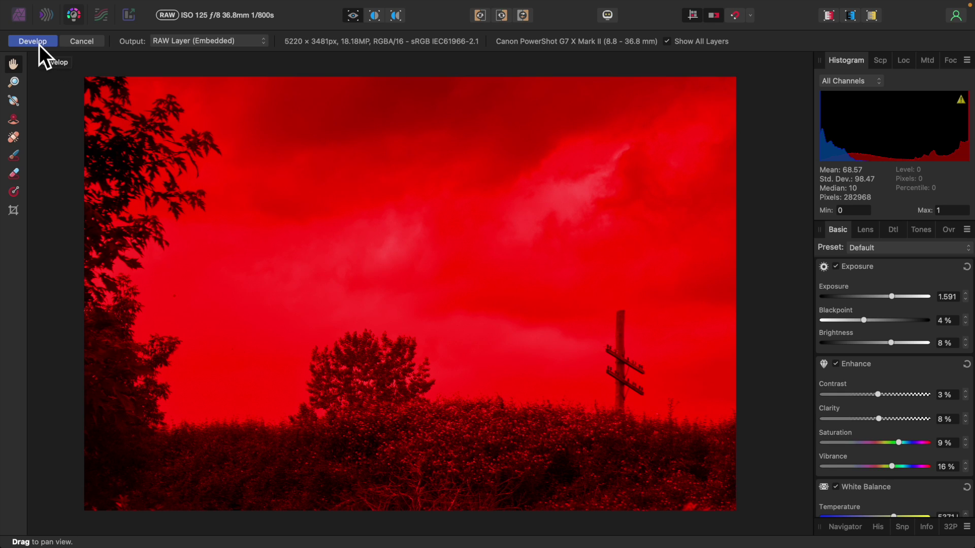
left_click(82, 45)
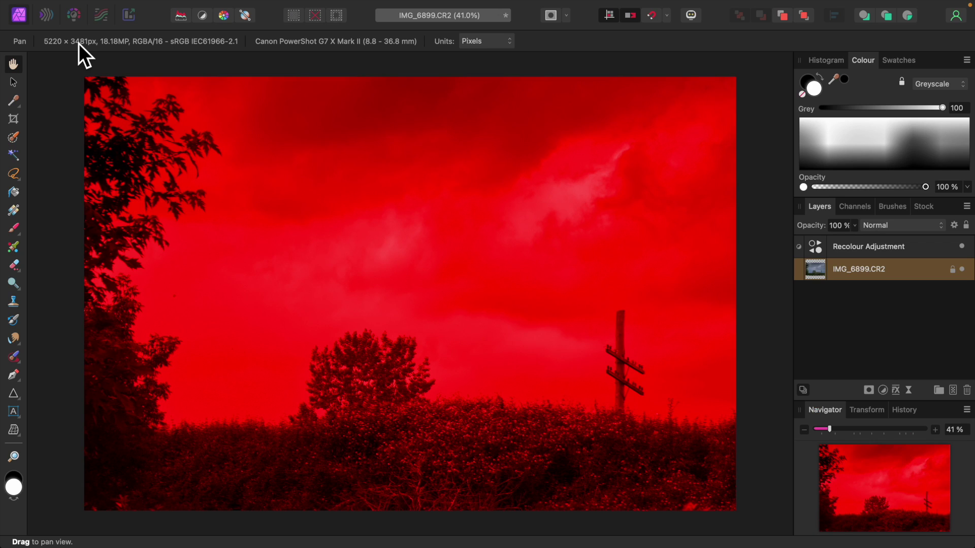